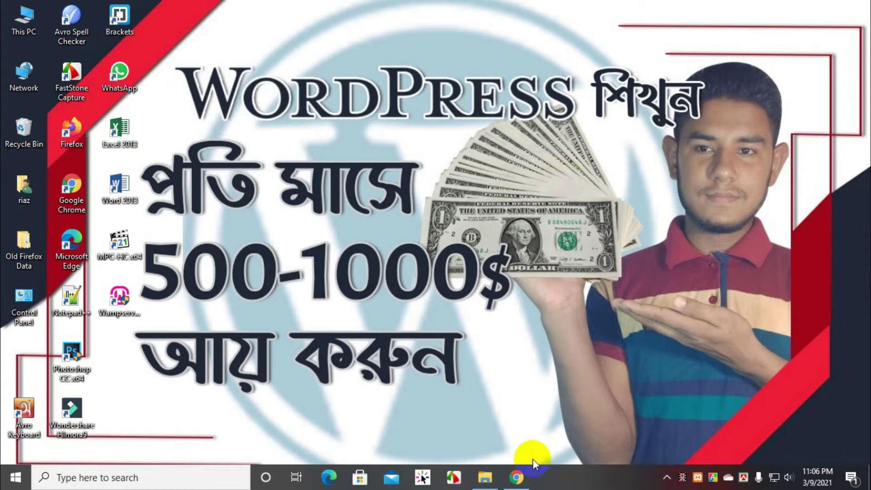
- Launch xampp-control.exe from the savl folder and start the Apache and MySQL modules
click(485, 477)
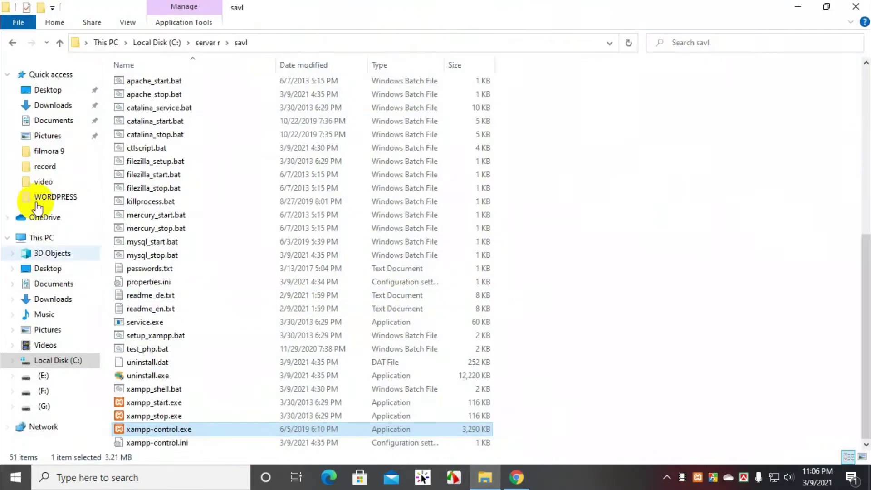
double_click(162, 429)
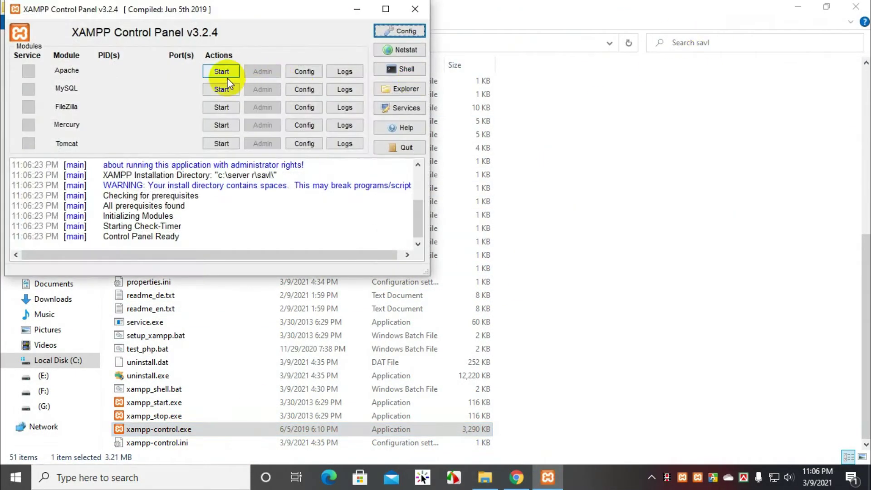
click(224, 73)
click(223, 90)
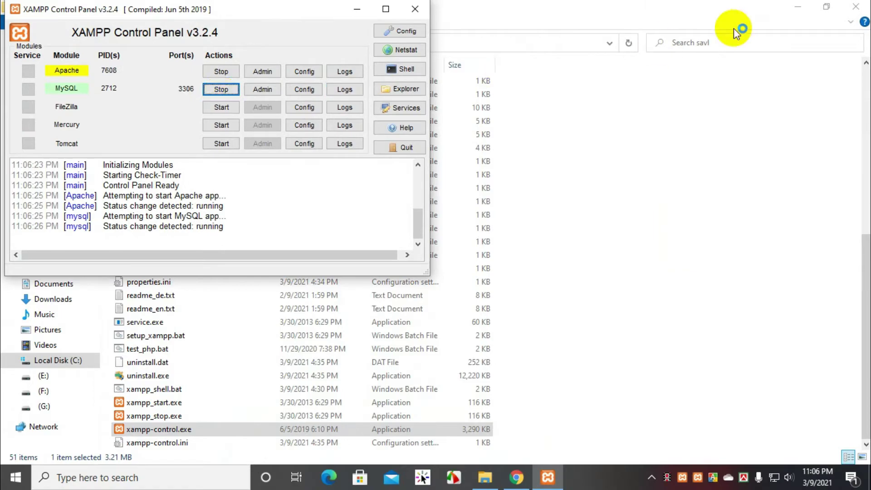
click(797, 6)
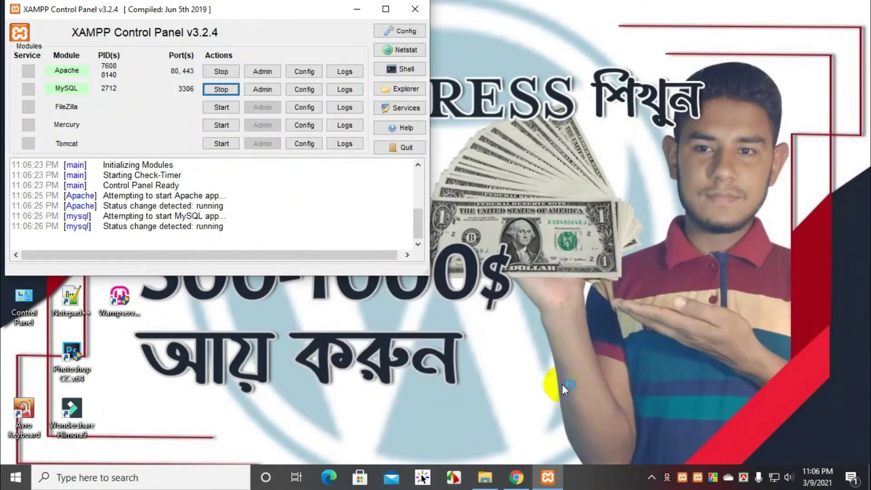
- Switch to Chrome and load the local WordPress site at localhost/riaz/ in the new tab
click(516, 477)
click(474, 10)
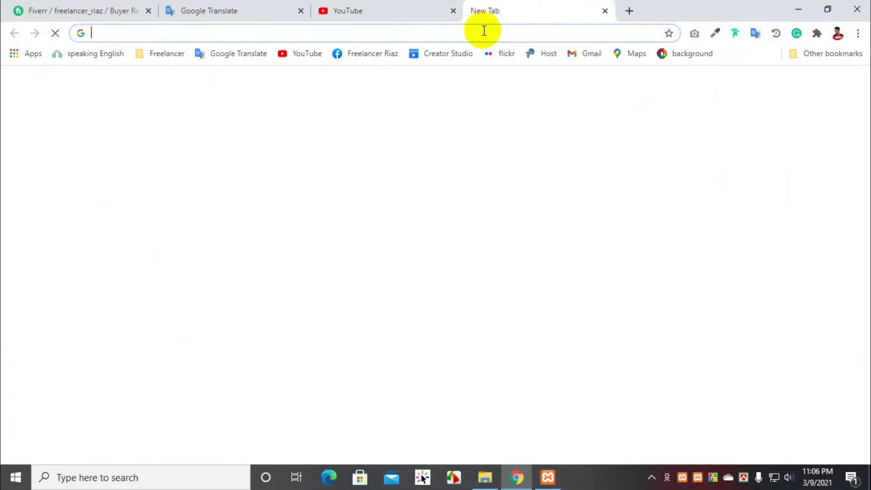
click(484, 30)
click(547, 477)
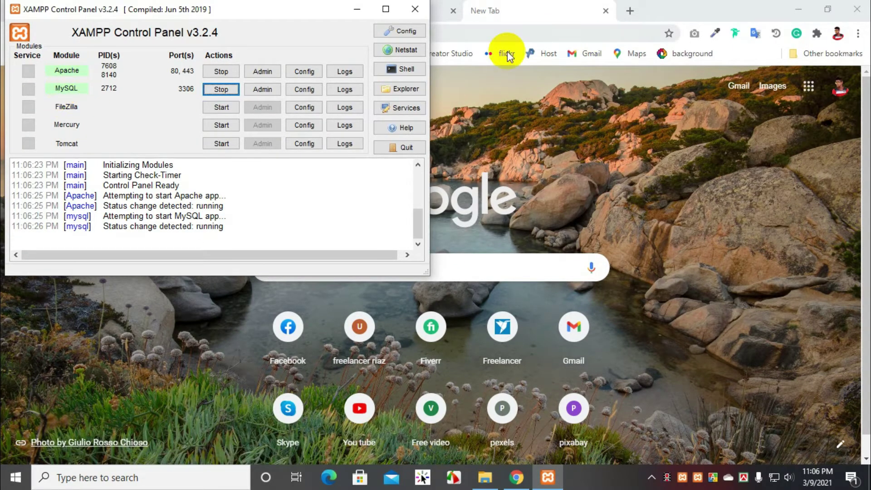
click(498, 33)
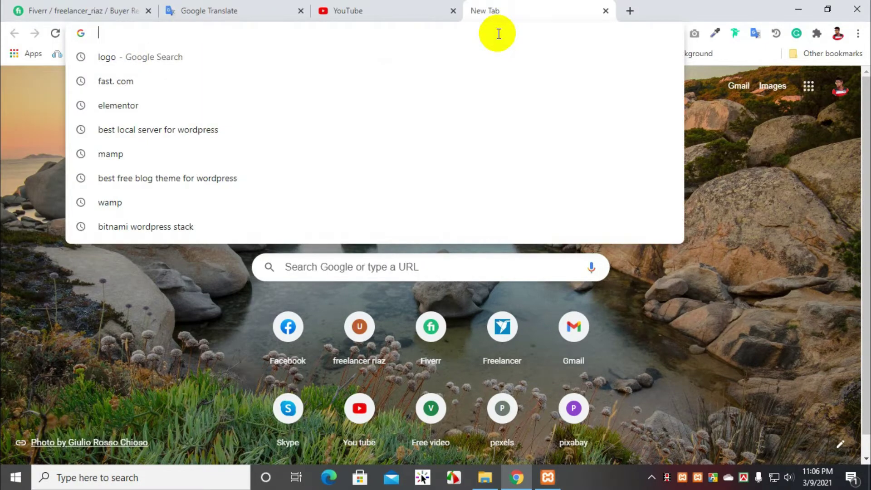
text(lo)
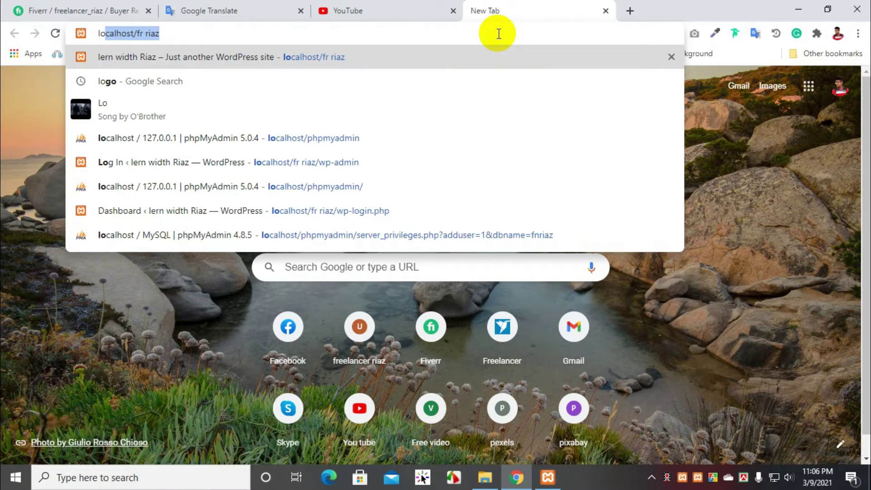
text(calhost)
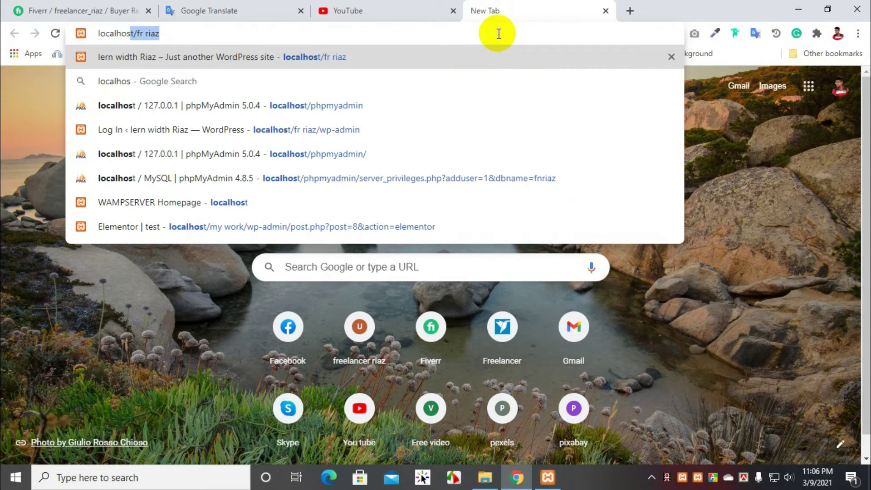
key(Delete)
text(/r)
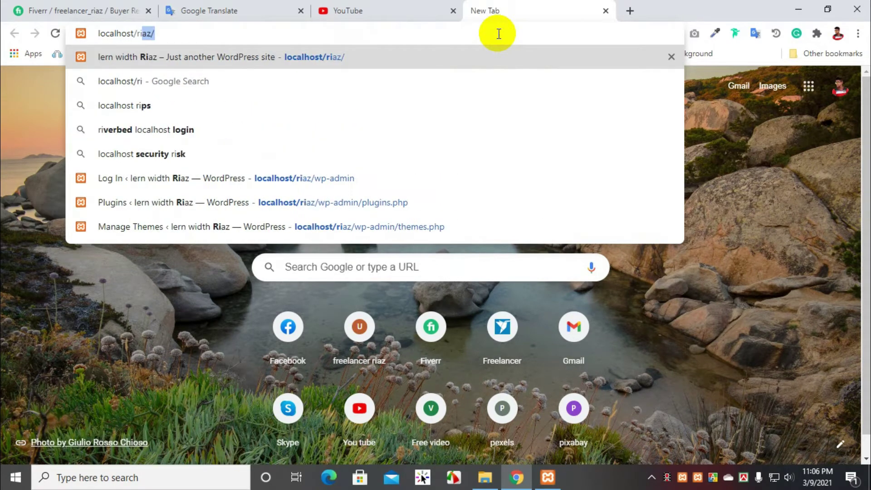
key(Return)
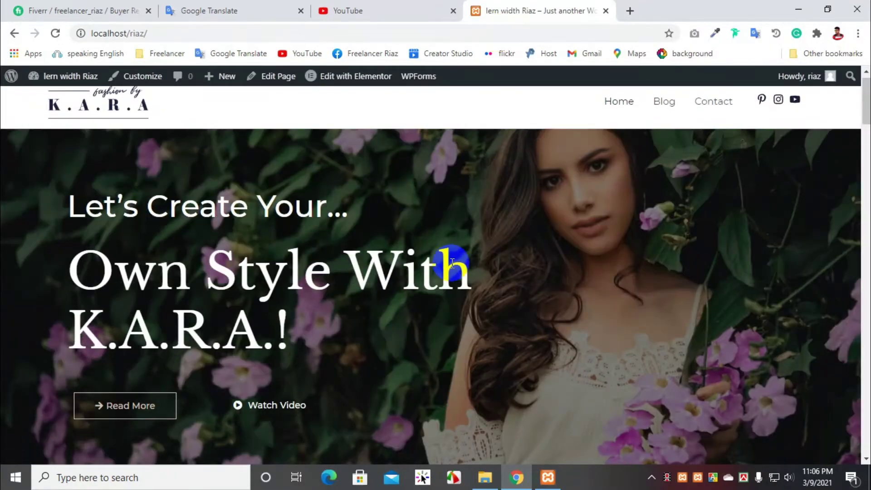
- Open the site's WordPress dashboard at localhost/riaz/wp-admin
scroll(452, 263, down, 3)
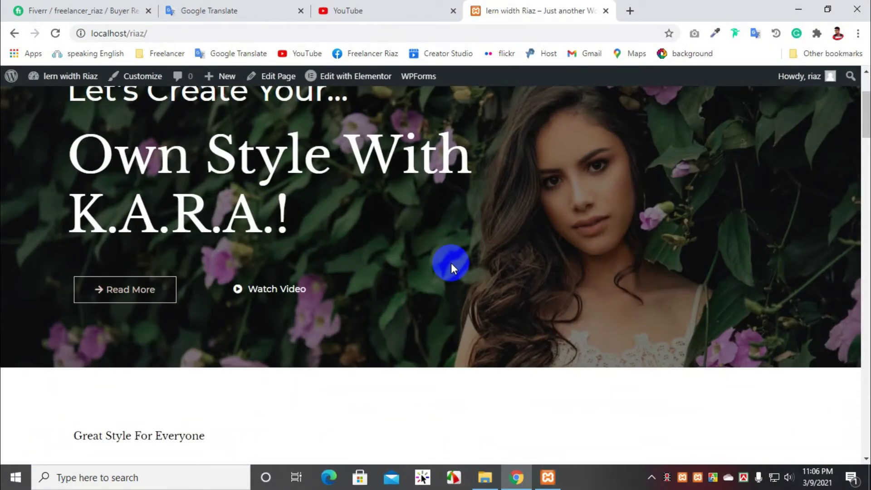
scroll(451, 263, down, 18)
scroll(450, 267, down, 8)
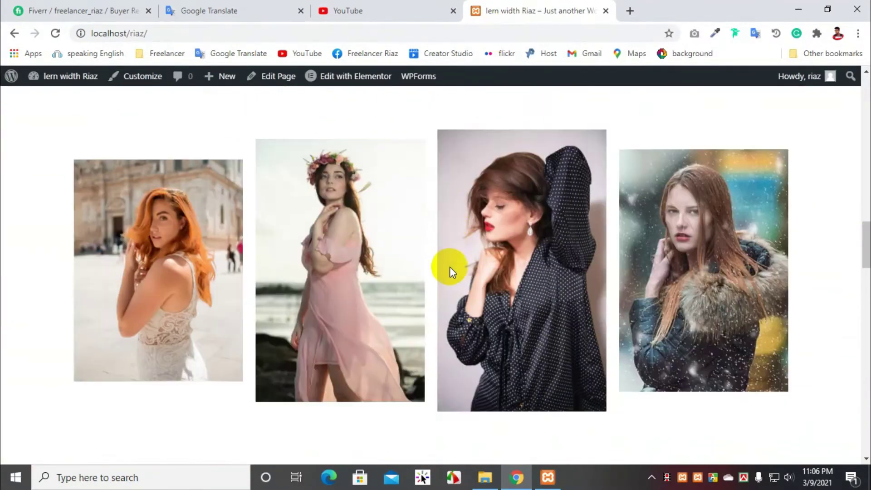
scroll(450, 267, up, 12)
scroll(451, 267, up, 15)
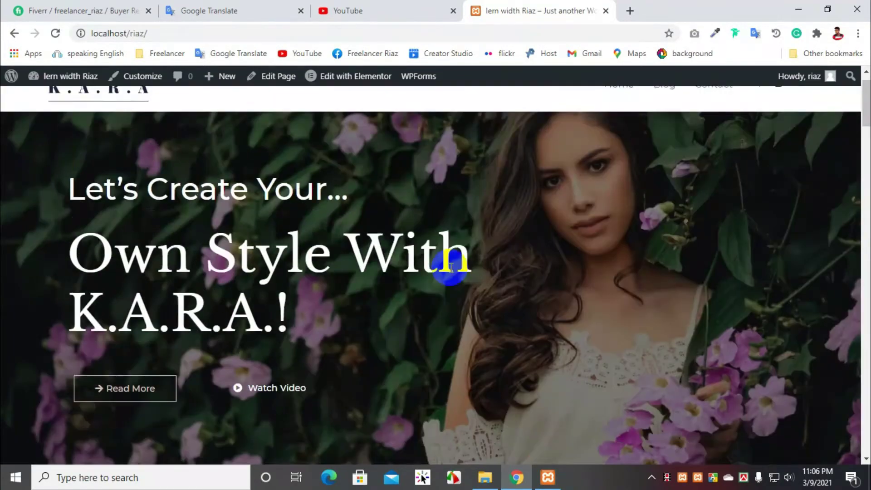
click(196, 29)
text(w)
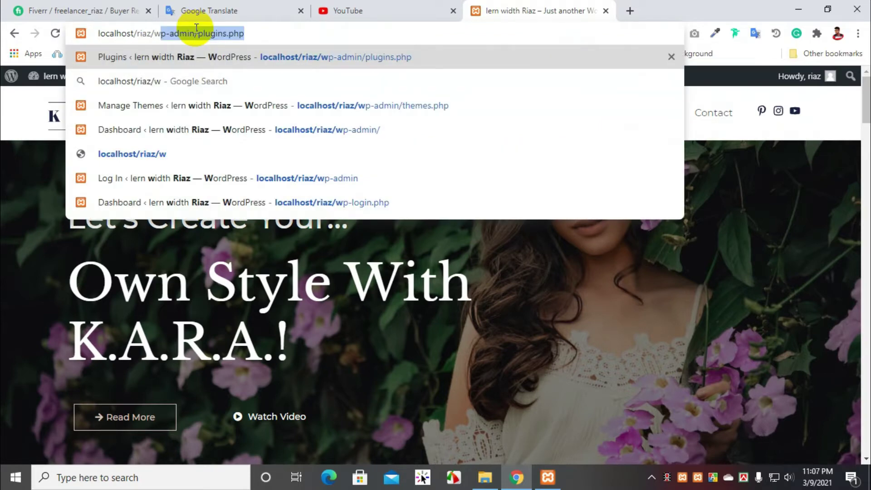
text(p-a)
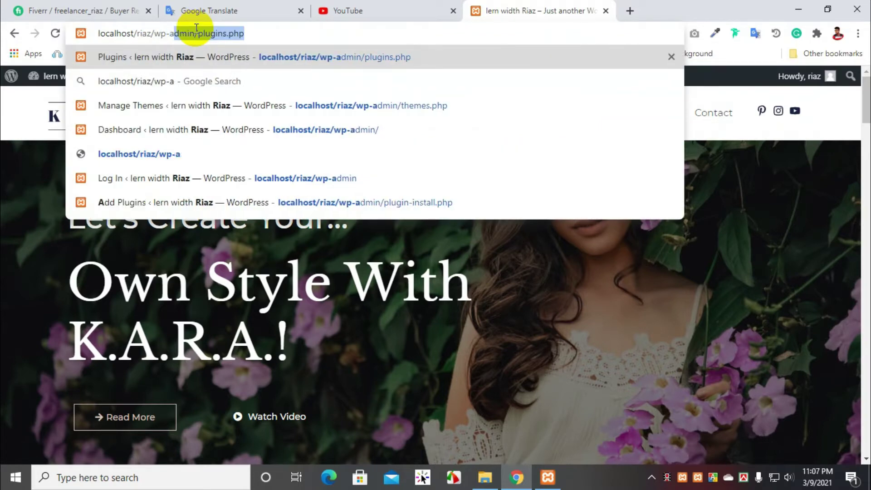
text(dmin)
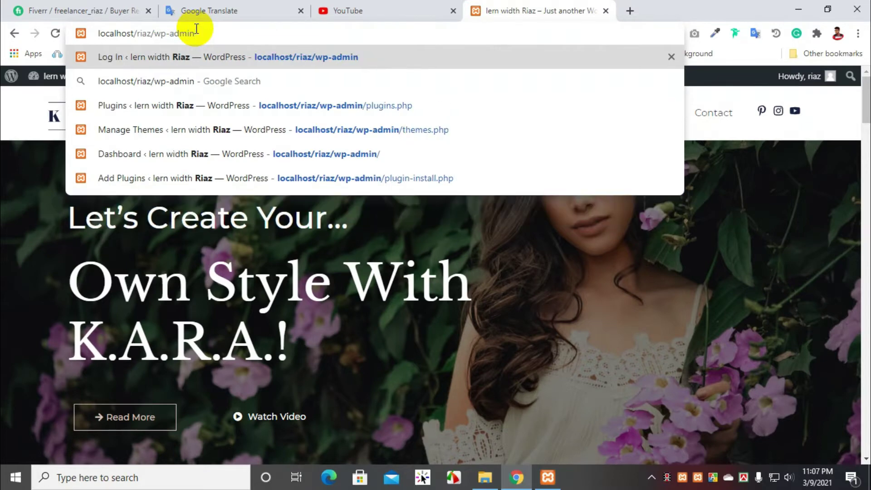
key(Return)
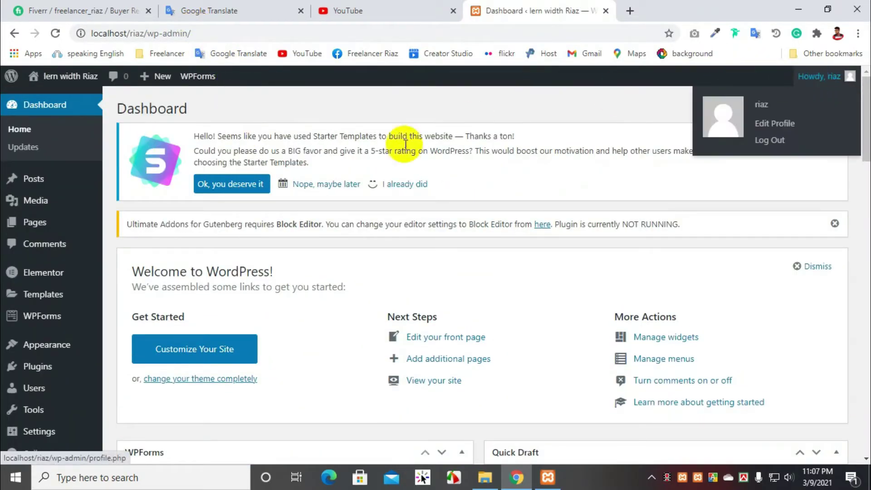
- Log out of WordPress, log back in with the account username and password, and dismiss the browser's password warning
click(779, 143)
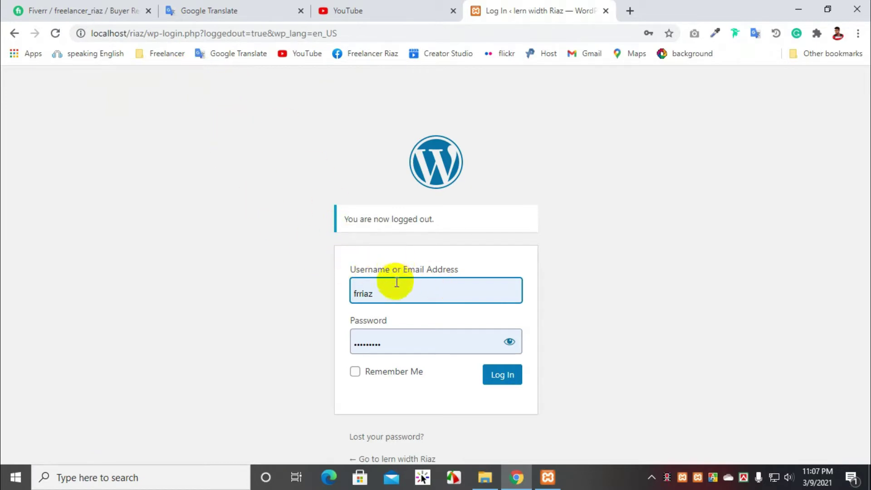
double_click(369, 290)
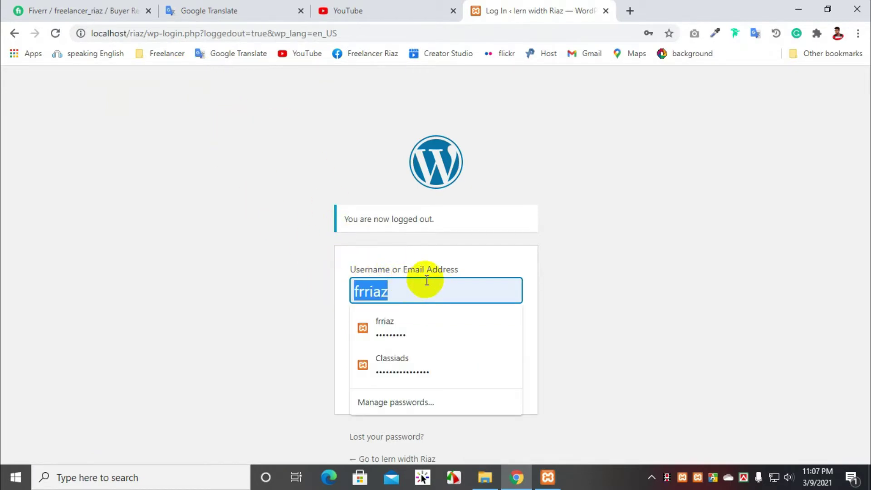
key(BackSpace)
text(ri)
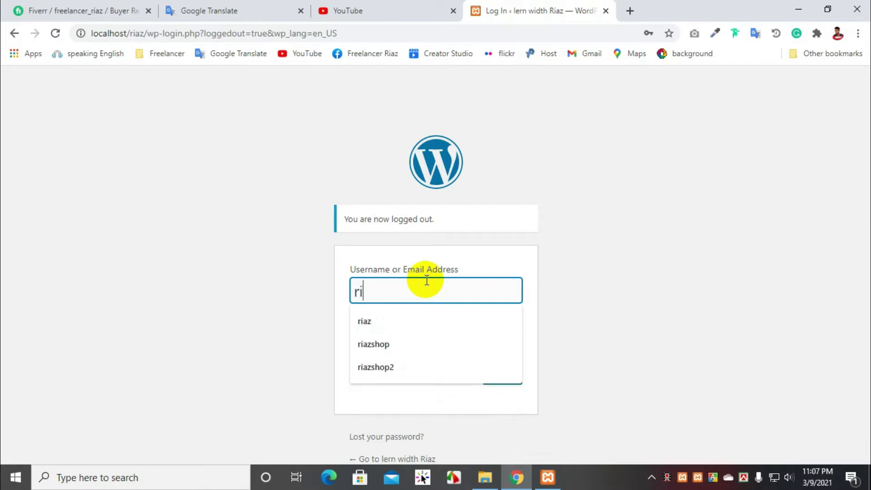
text(az)
key(Tab)
text(r)
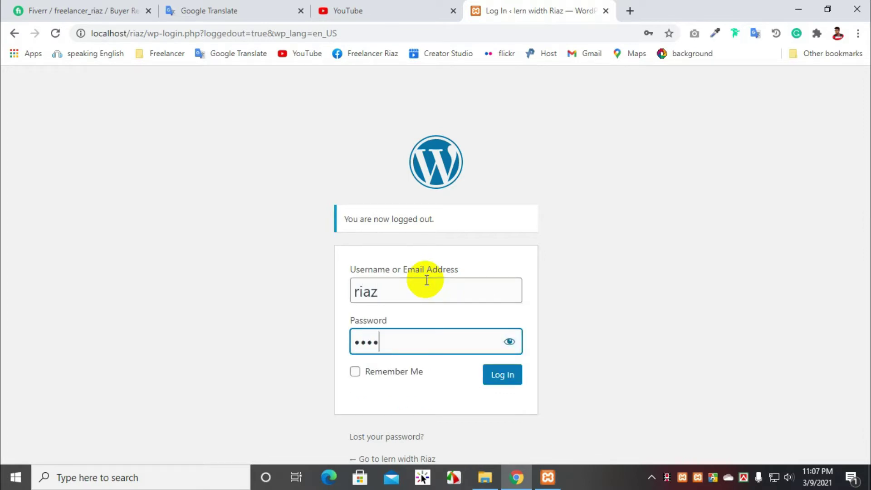
click(502, 380)
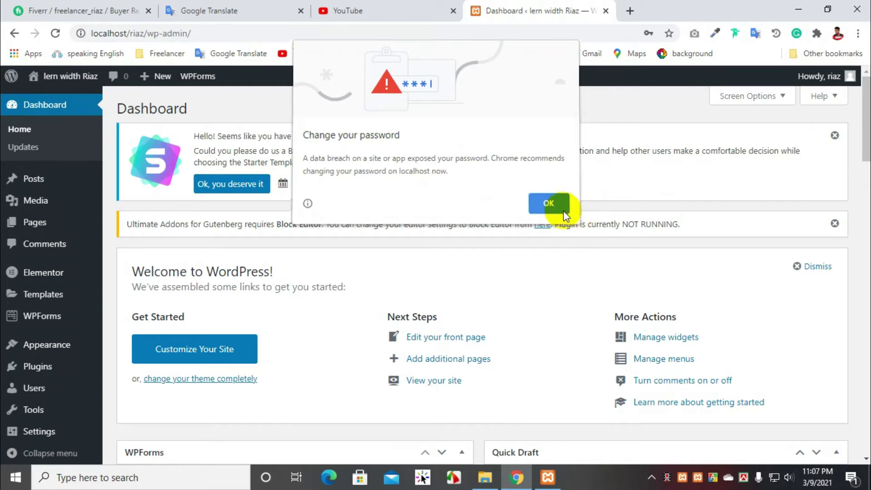
click(560, 204)
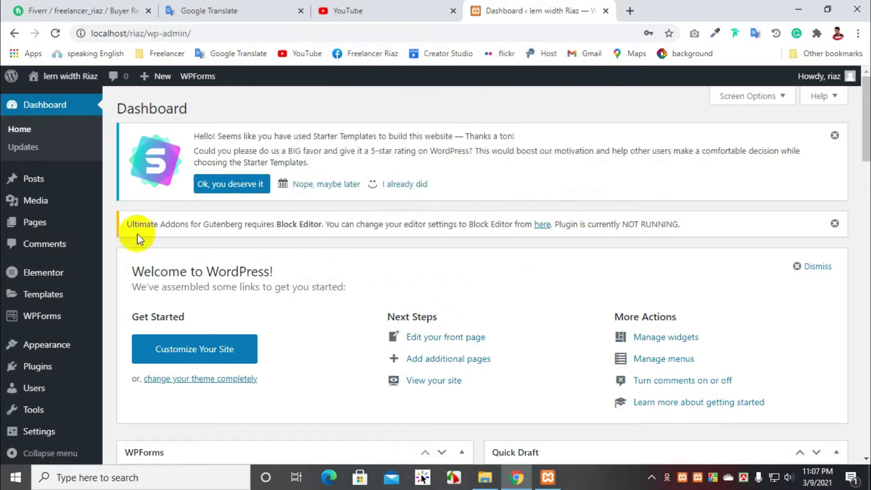
- Open the live site in a new tab and look through the home page's sections and header
mouse_move(68, 78)
right_click(52, 102)
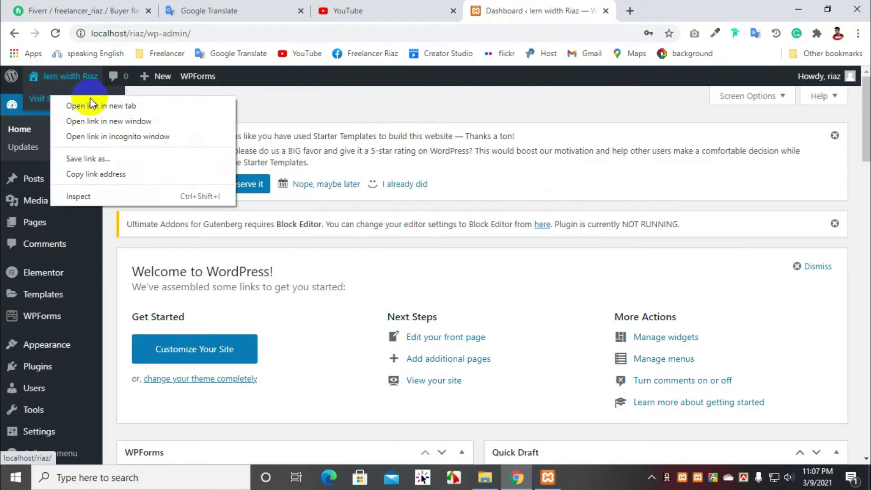
click(91, 103)
click(649, 7)
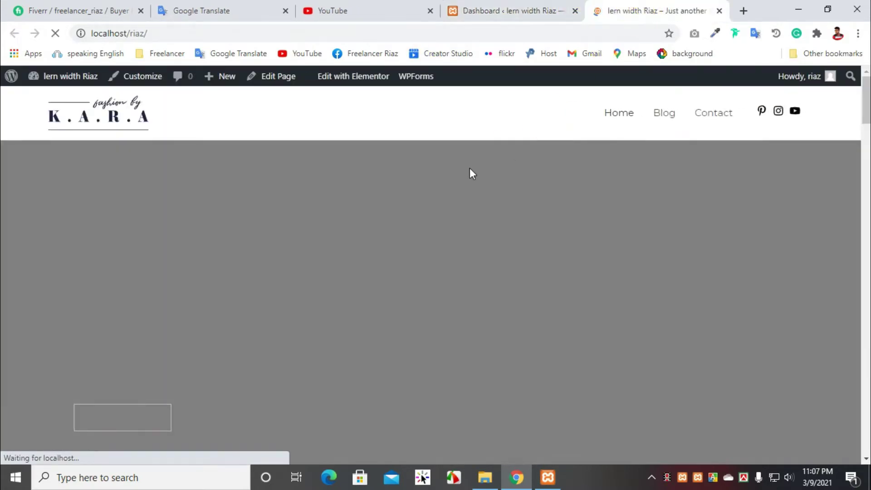
scroll(337, 186, down, 10)
scroll(338, 185, down, 15)
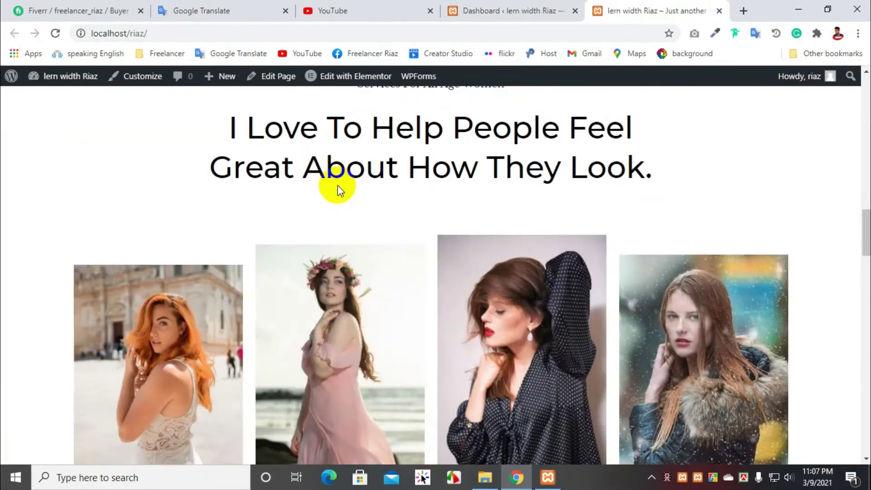
scroll(336, 186, down, 8)
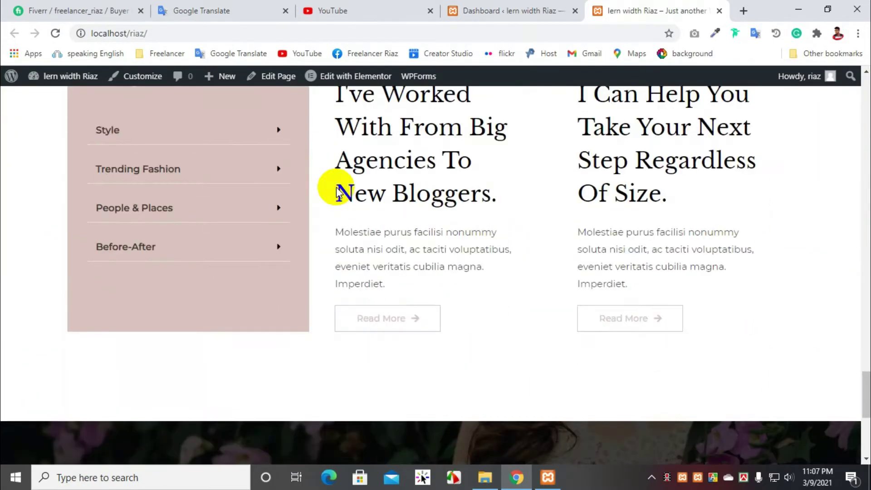
scroll(336, 187, up, 12)
scroll(328, 186, up, 18)
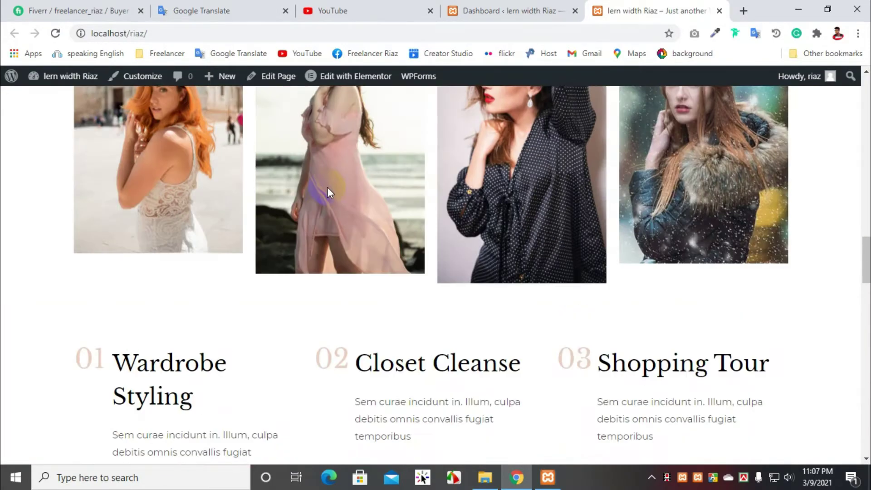
scroll(327, 187, up, 3)
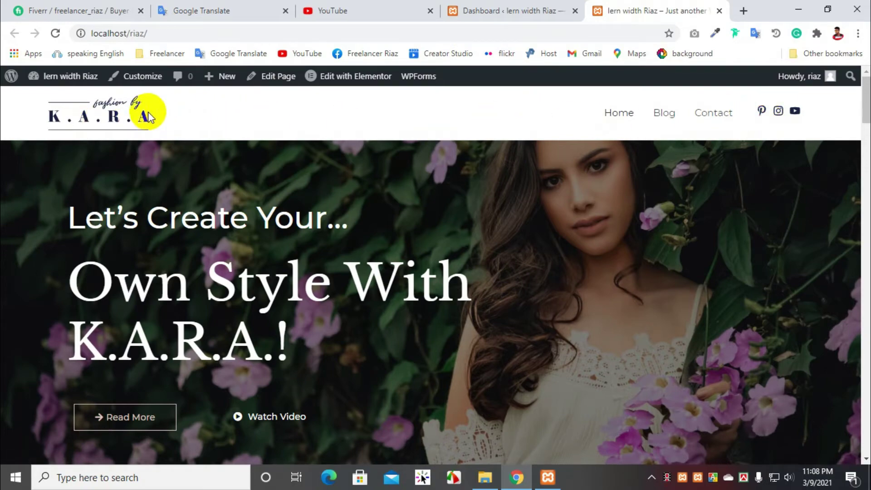
- Return to the dashboard and open the header's Site Identity settings in the theme customizer
click(511, 7)
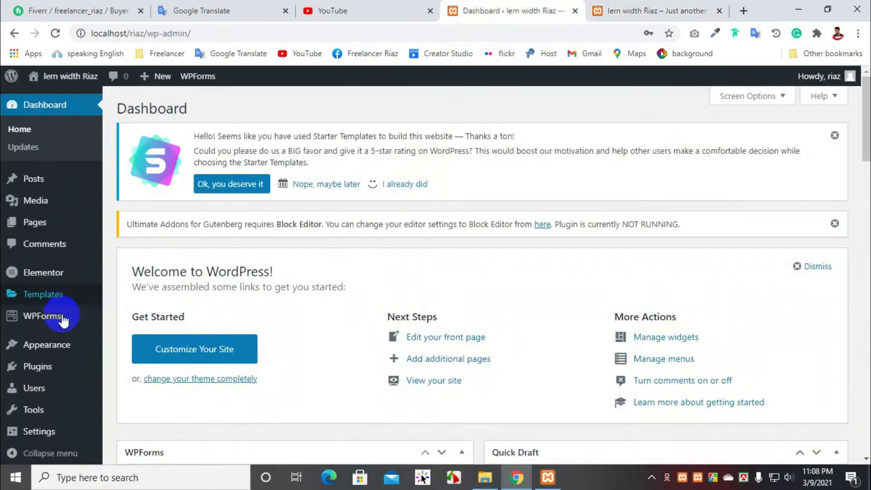
mouse_move(43, 346)
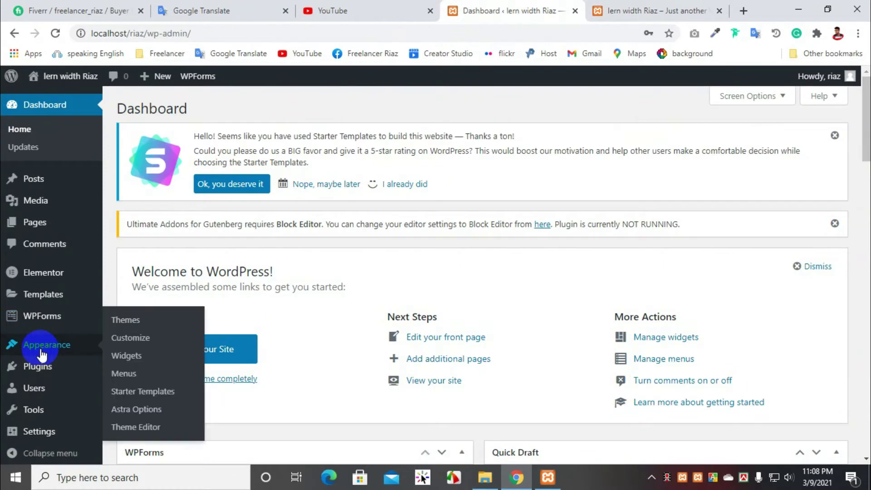
click(137, 344)
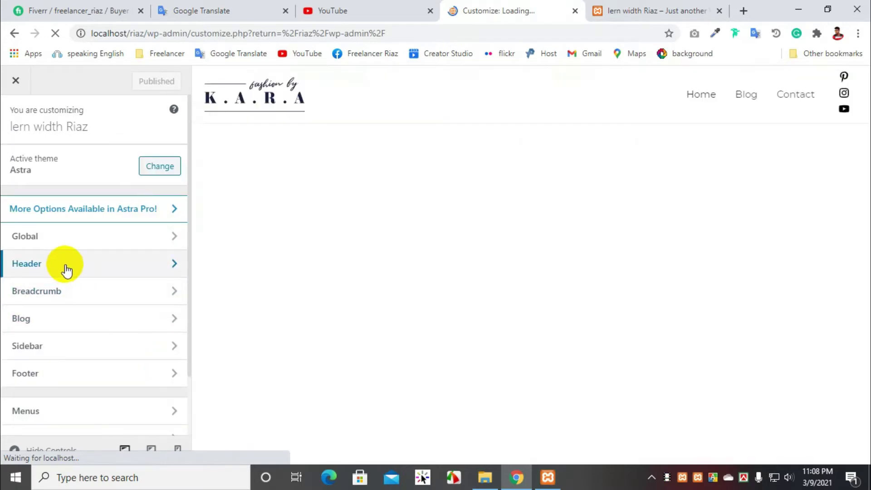
click(67, 268)
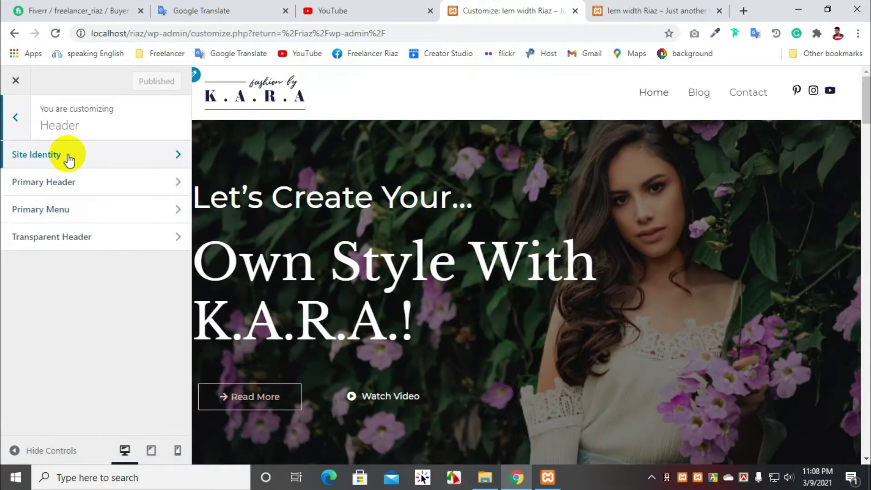
click(132, 151)
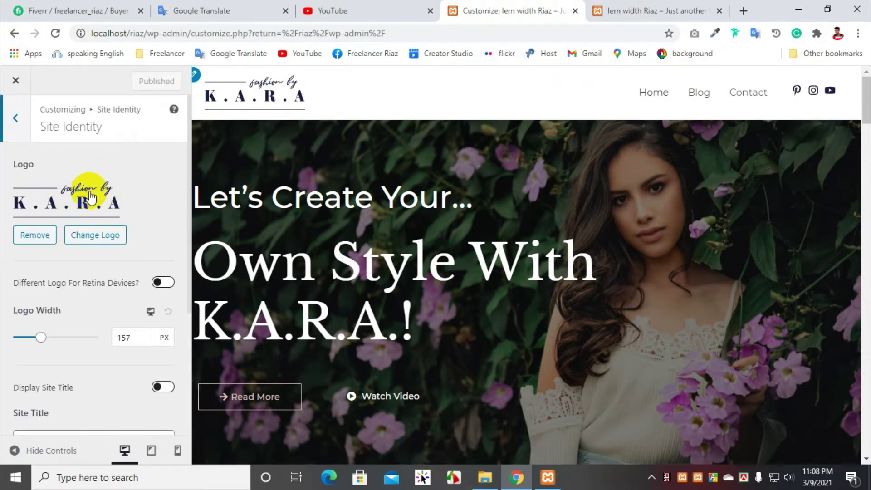
- Upload logo.png from the Freelancer RIaz > WORDPRESS folder to the media library as a replacement for the site logo
click(88, 236)
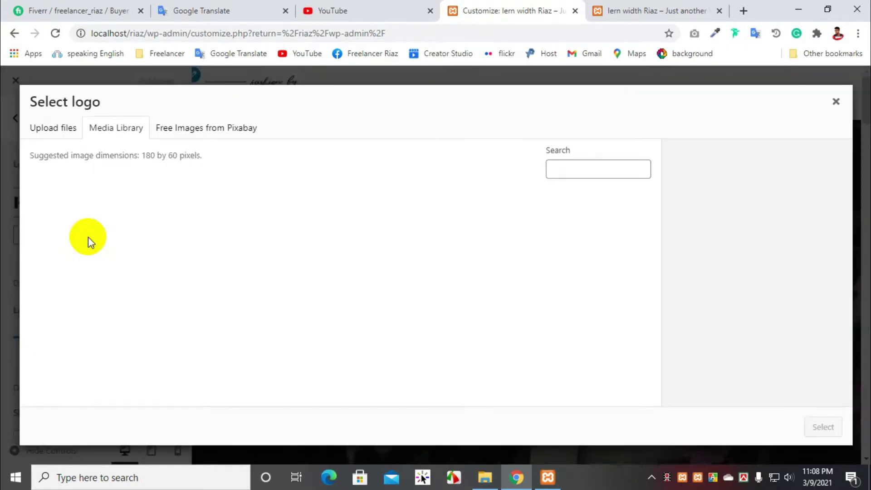
click(54, 129)
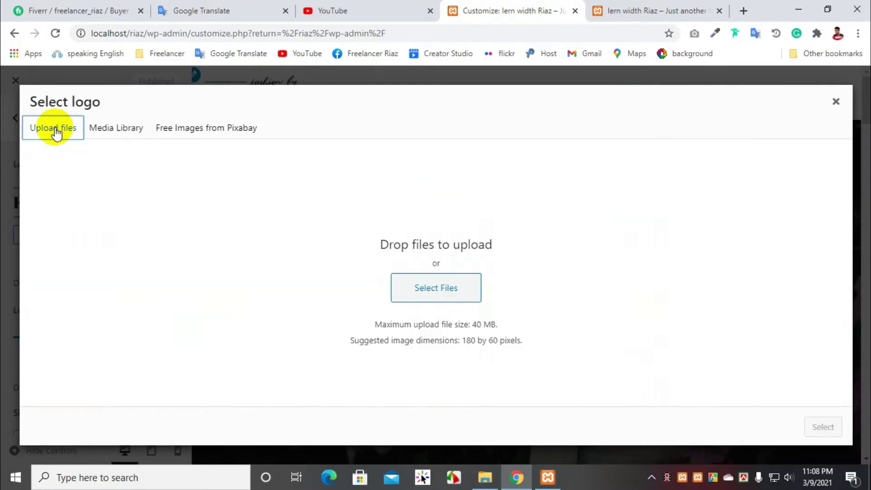
click(447, 290)
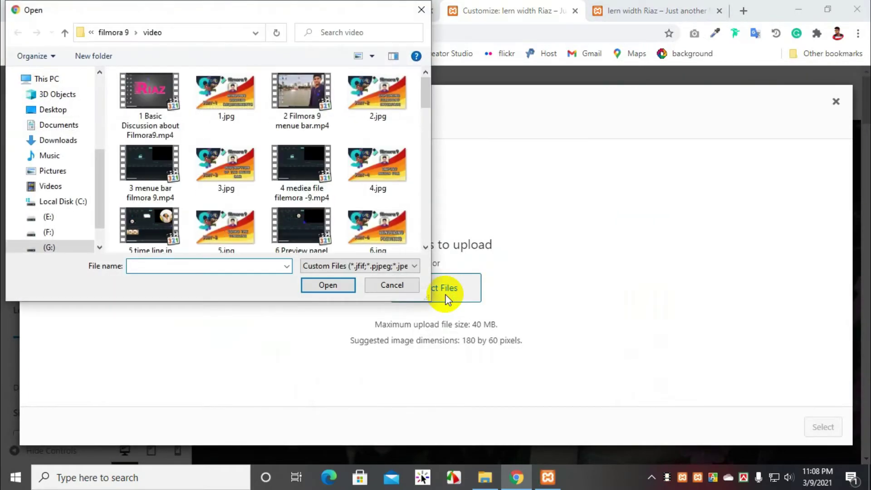
click(68, 34)
click(68, 33)
scroll(218, 194, down, 3)
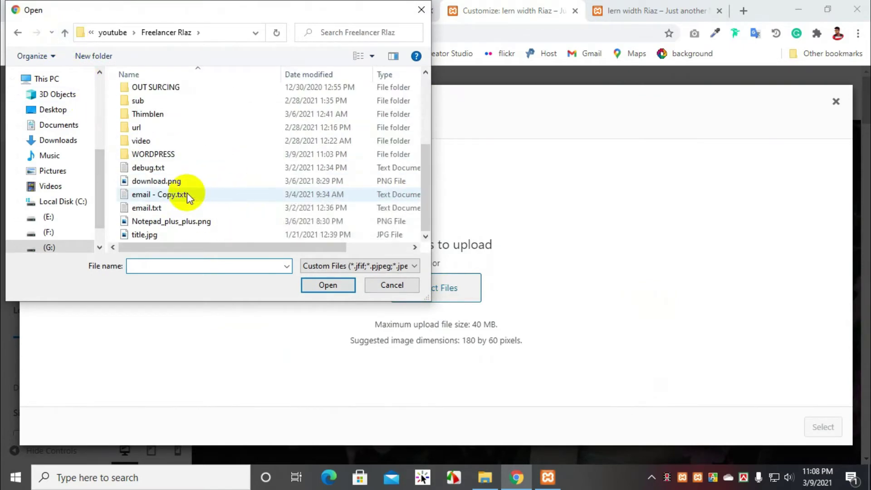
double_click(155, 151)
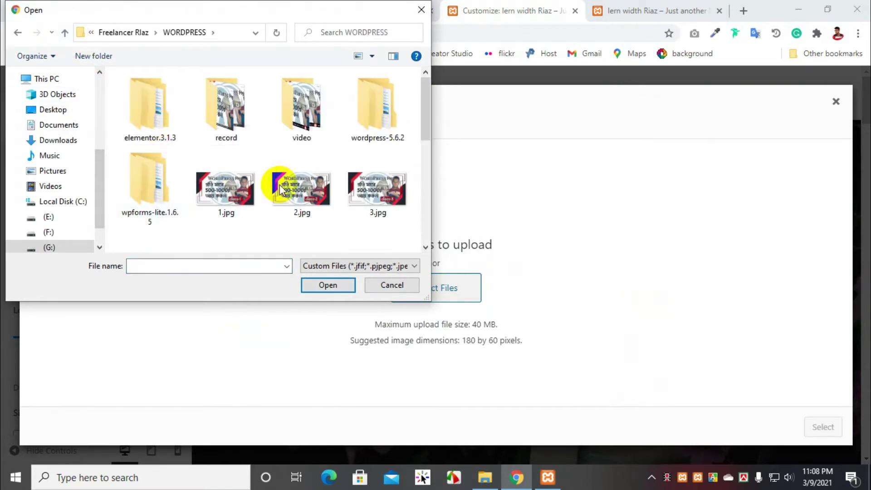
scroll(261, 171, down, 3)
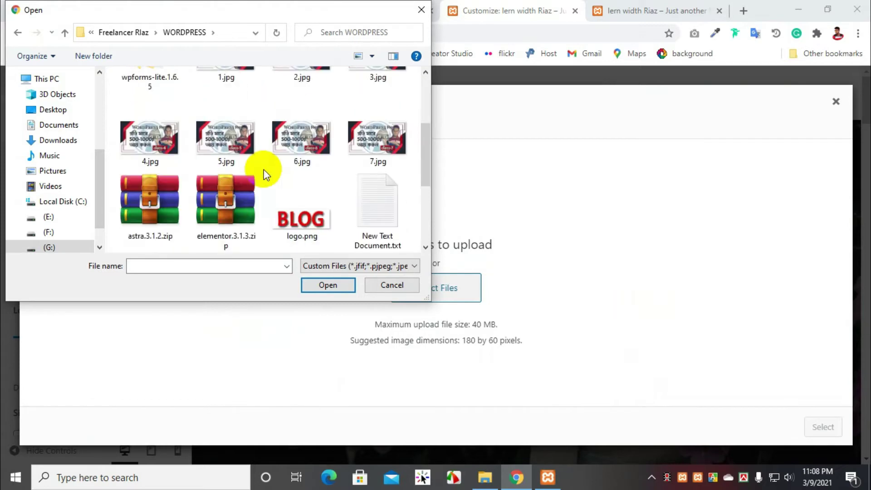
click(299, 227)
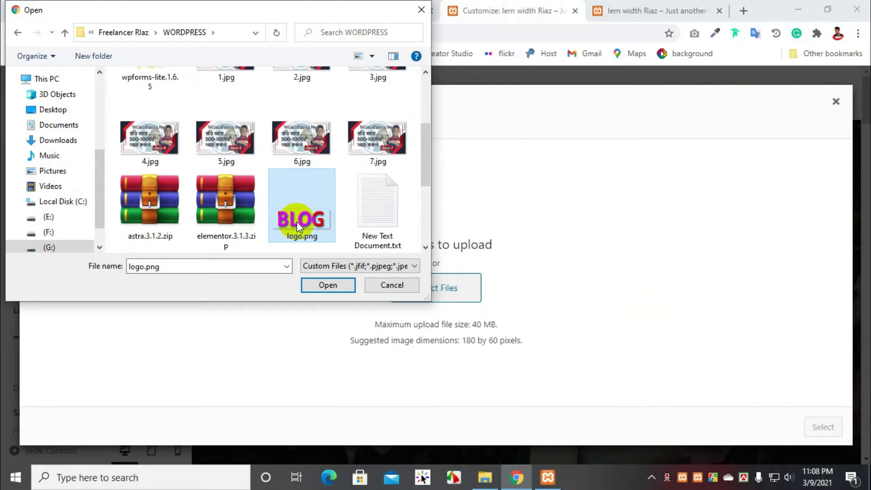
click(326, 284)
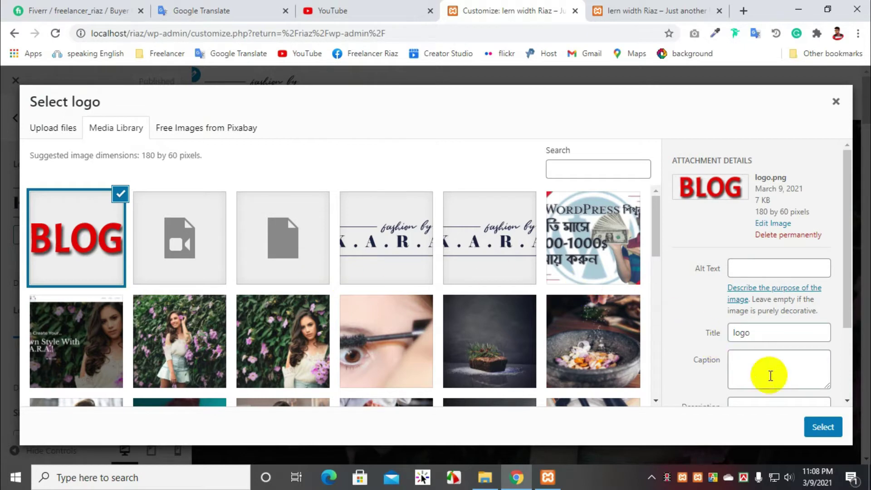
- Select the uploaded logo.png, try cropping it, and set it as the site logo with cropping skipped
click(824, 430)
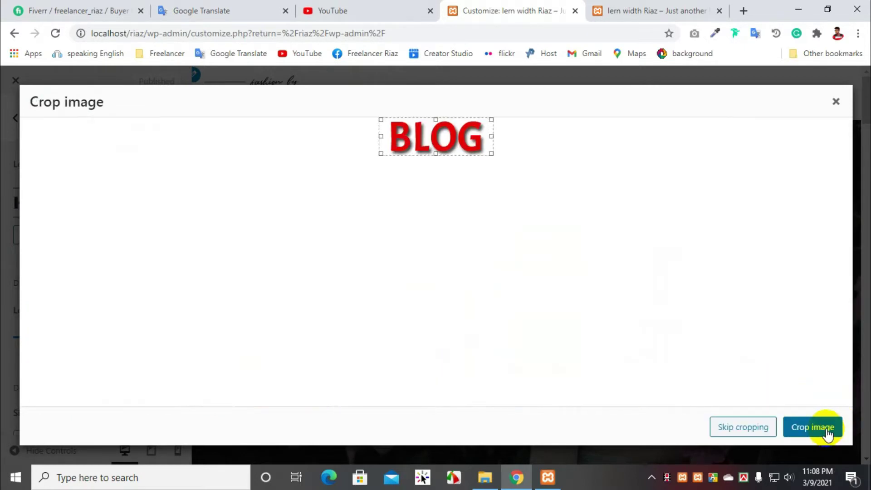
click(827, 432)
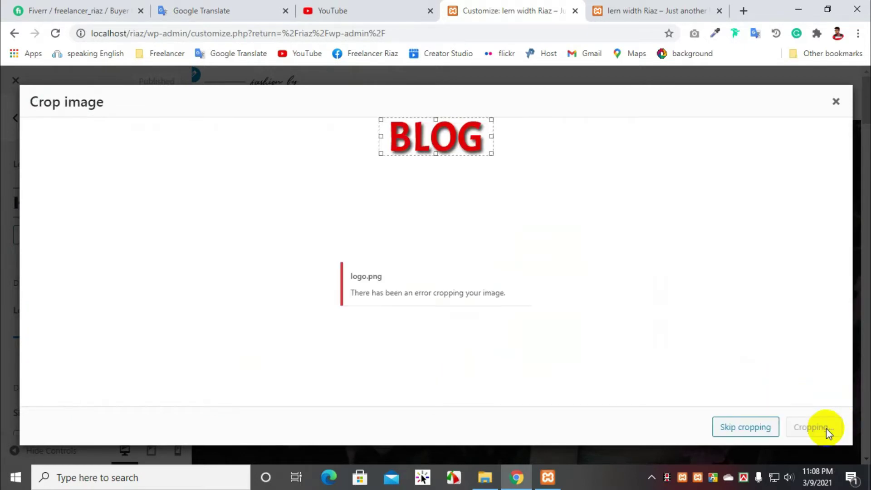
click(766, 438)
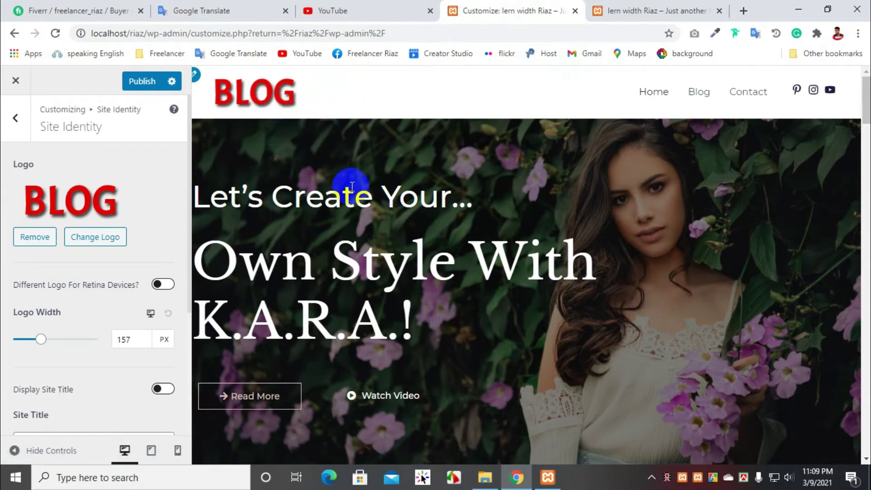
- Review the site title, tagline and site icon settings, and publish the new logo
scroll(157, 228, down, 2)
scroll(157, 227, down, 1)
click(68, 313)
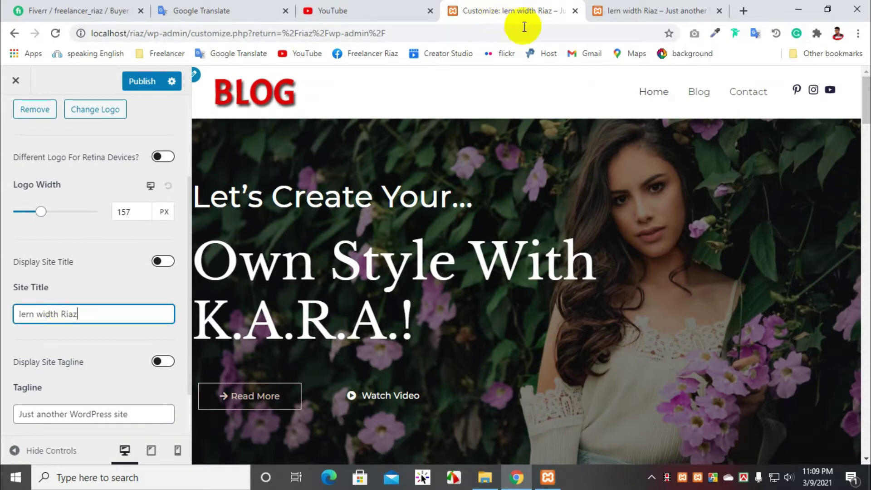
scroll(80, 223, down, 1)
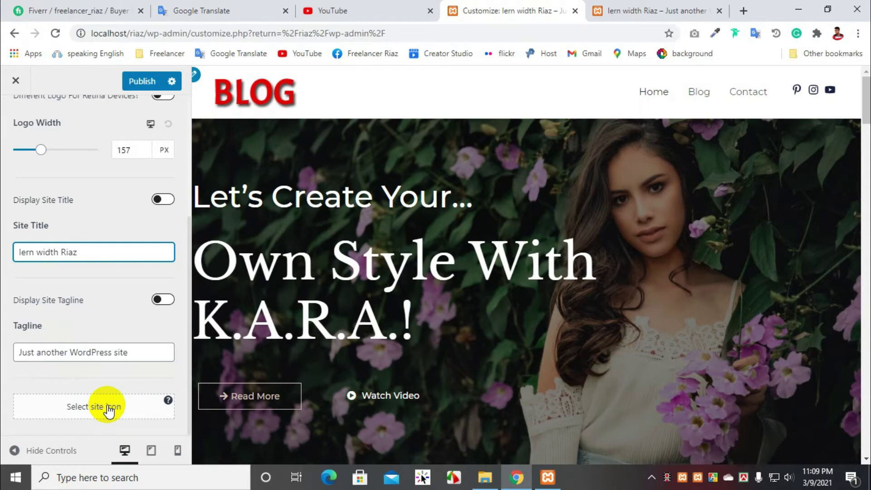
scroll(140, 249, up, 4)
click(141, 82)
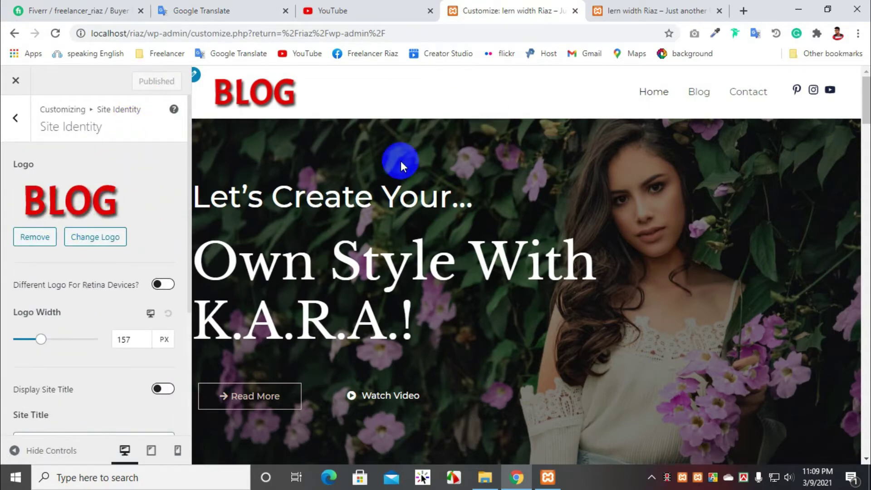
- Reload the live site to check its header logo, and return to the customizer
click(625, 10)
click(55, 33)
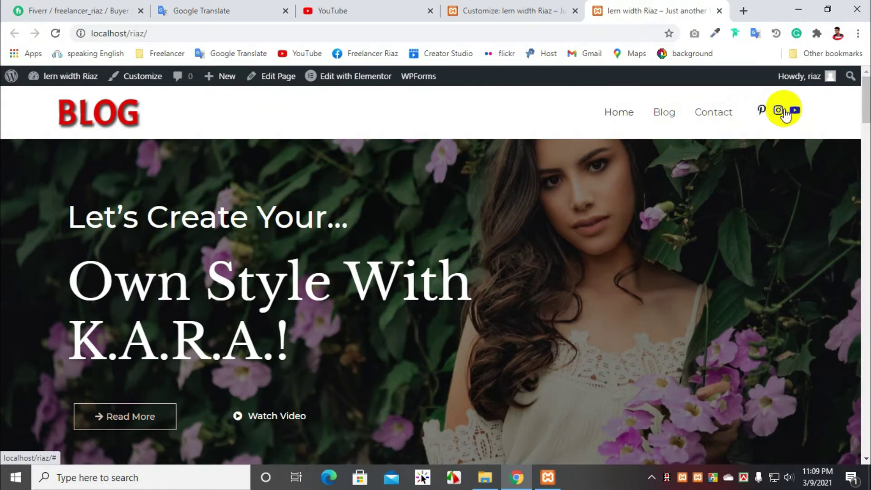
click(522, 10)
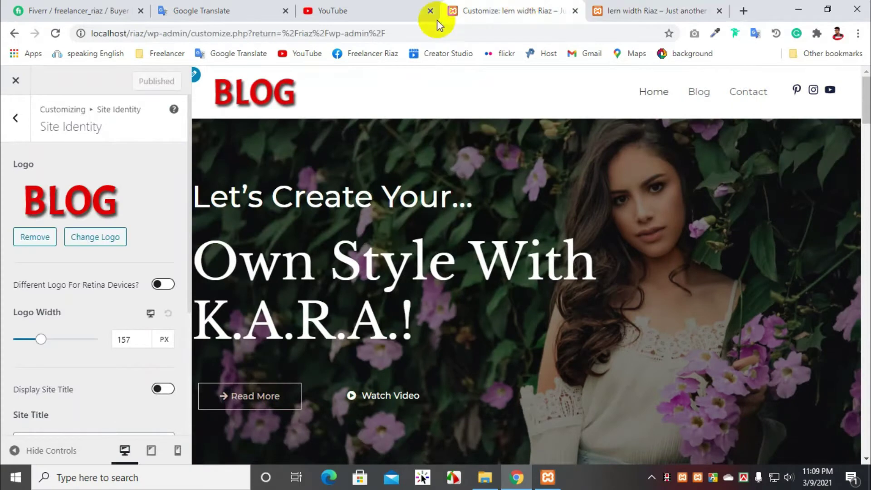
- Look through the header's Primary Menu settings, including the last menu item, submenu and mobile menu options, and return to the Header sections
click(16, 119)
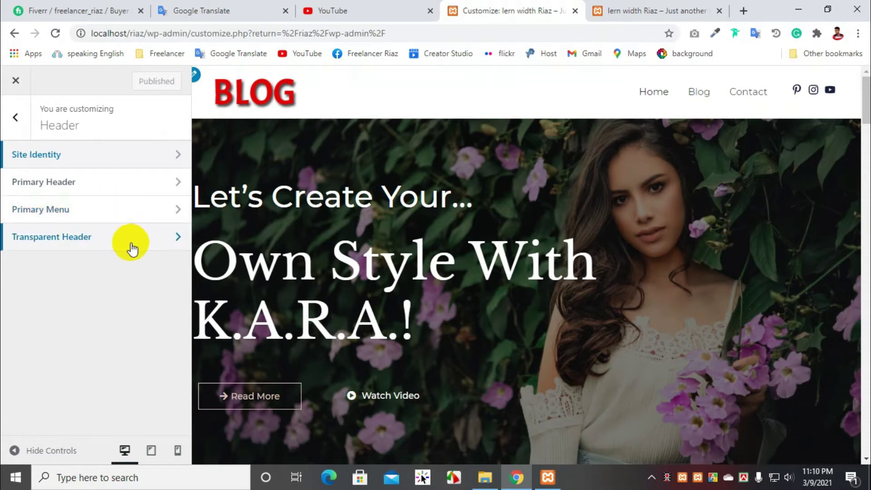
click(140, 210)
scroll(142, 199, down, 4)
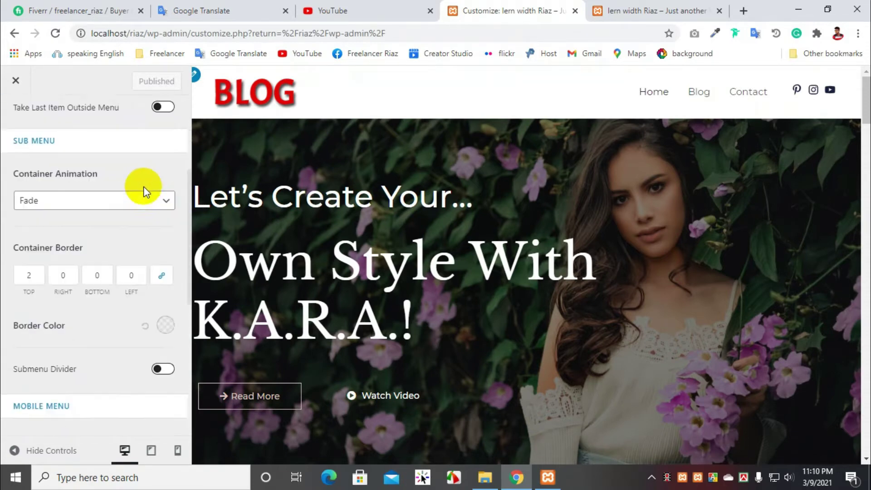
scroll(143, 191, down, 7)
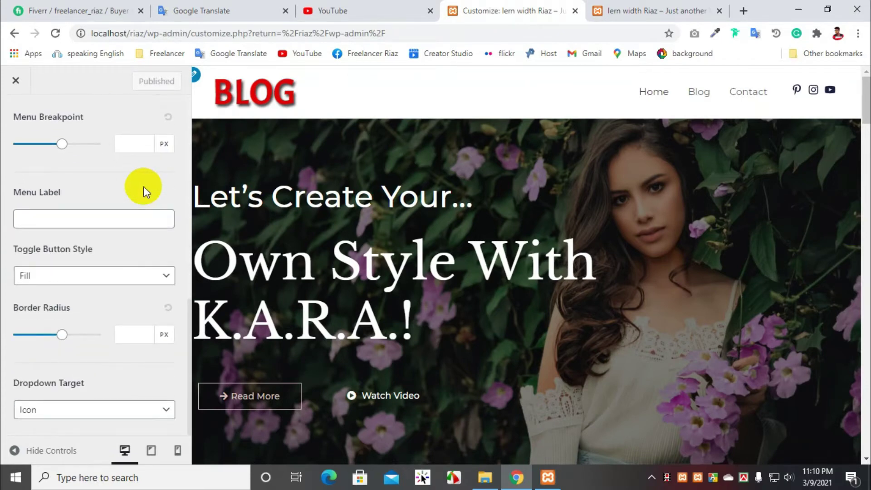
scroll(143, 189, up, 1)
scroll(143, 187, down, 1)
scroll(144, 187, up, 1)
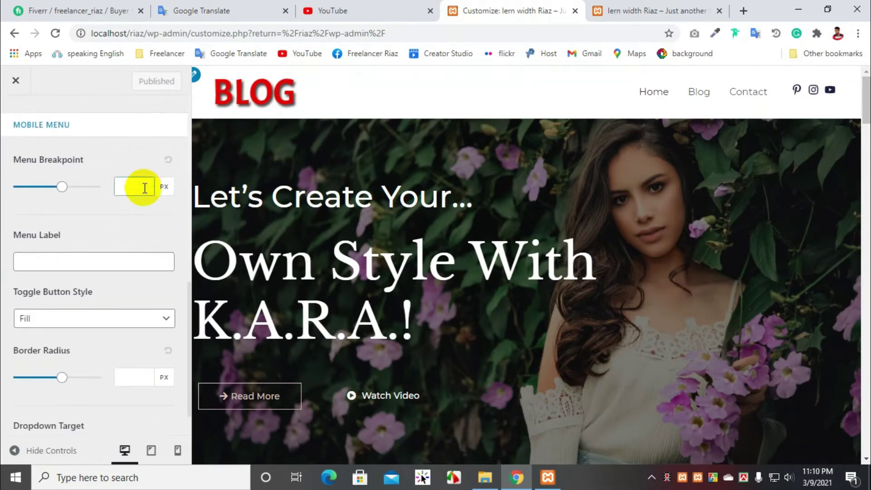
scroll(145, 188, down, 1)
scroll(143, 190, up, 8)
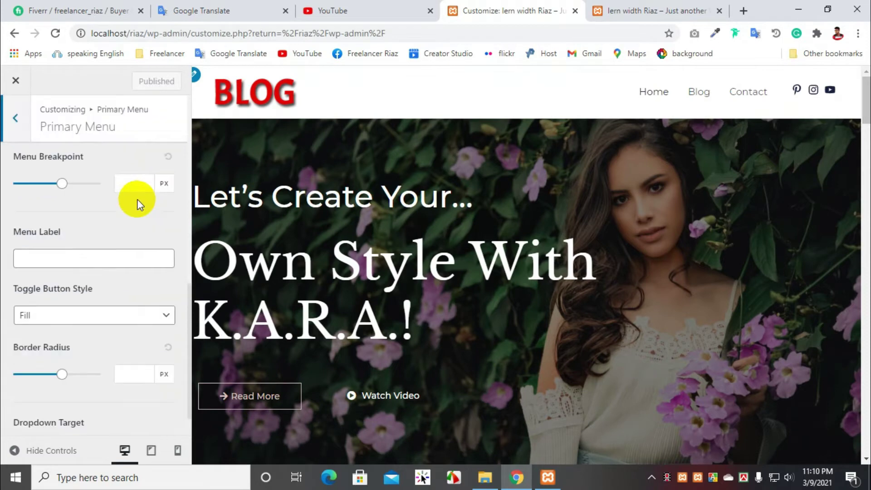
scroll(139, 196, up, 3)
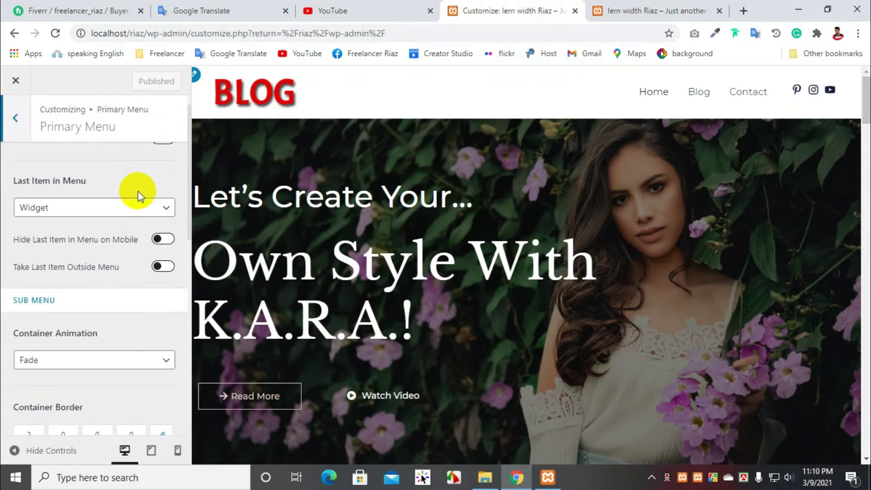
scroll(136, 191, up, 1)
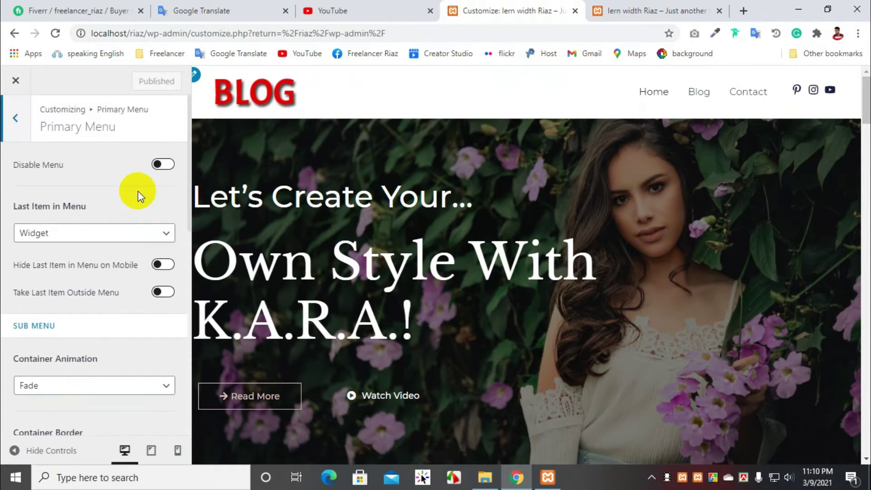
click(20, 121)
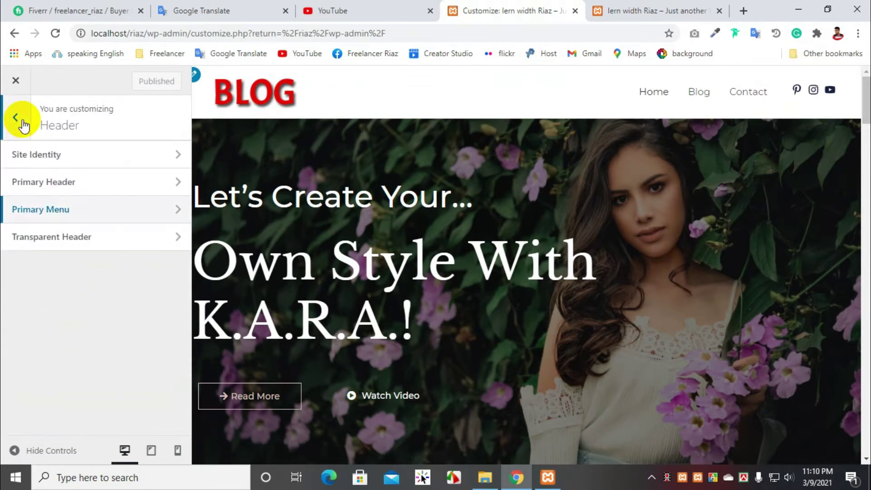
- Look over the Transparent Header settings and return to the Header sections
click(68, 241)
scroll(71, 232, down, 1)
scroll(73, 229, up, 1)
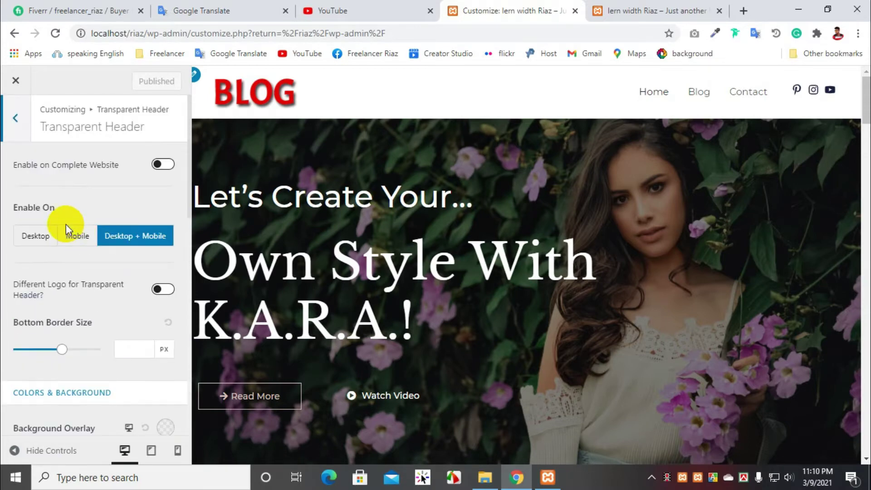
click(17, 119)
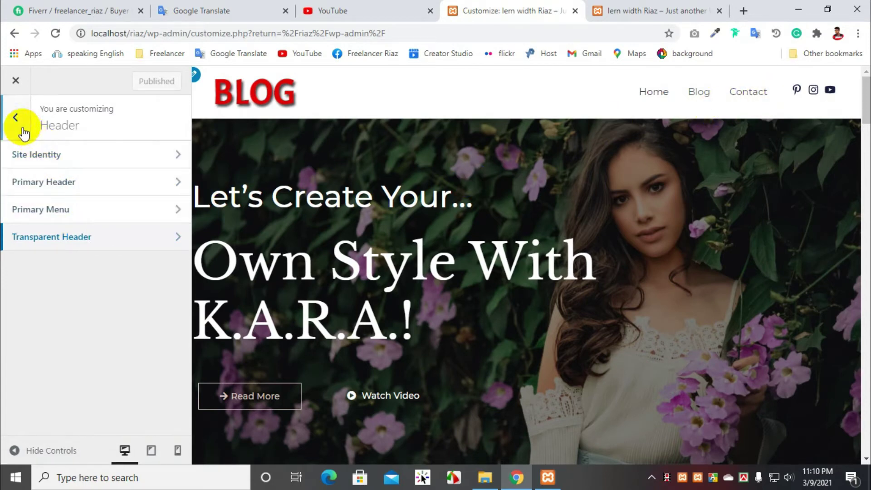
click(681, 481)
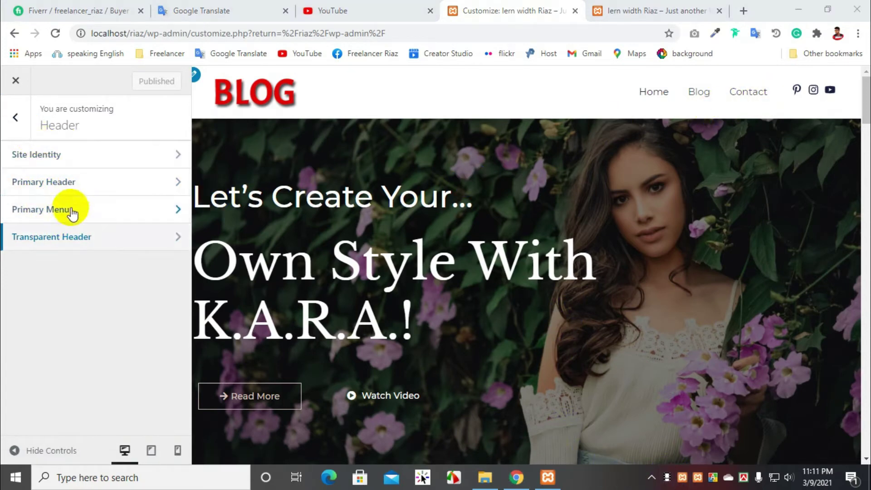
- Open the Header widget area in the customizer to reach its Astra Social Profiles widget
click(16, 119)
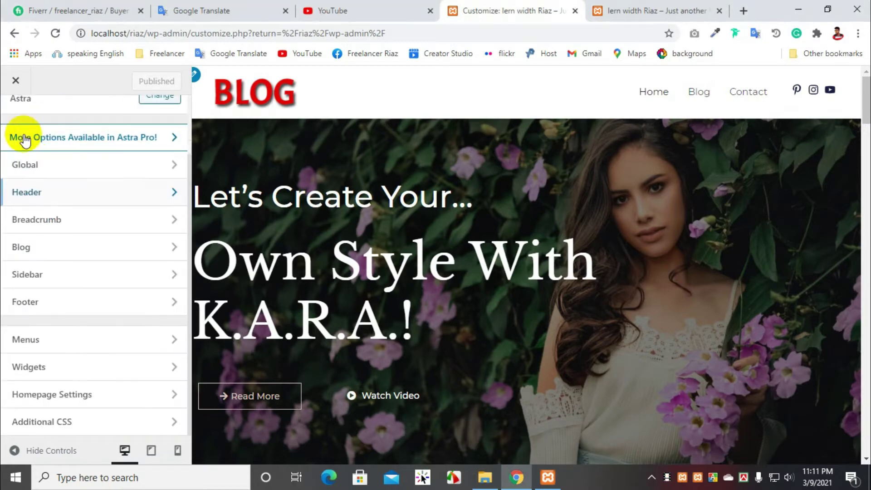
click(64, 365)
click(68, 243)
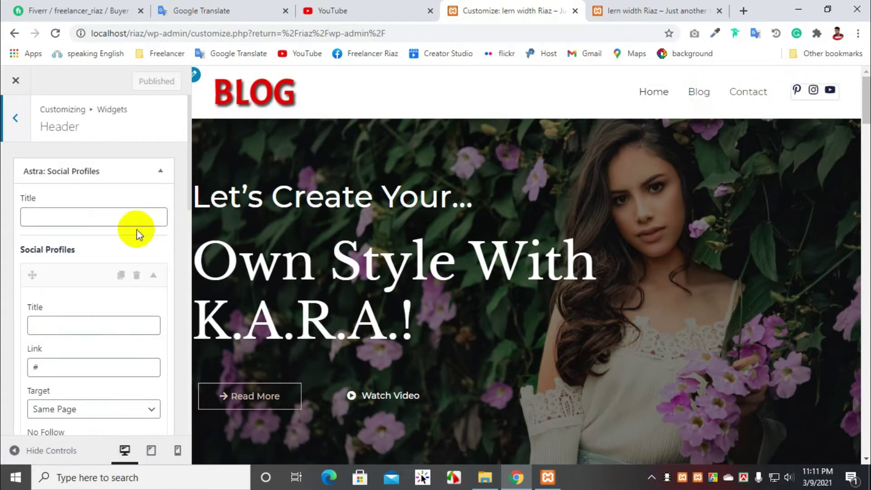
- Examine the first social profile's title, link, target and icon fields, and collapse that entry
scroll(137, 229, down, 1)
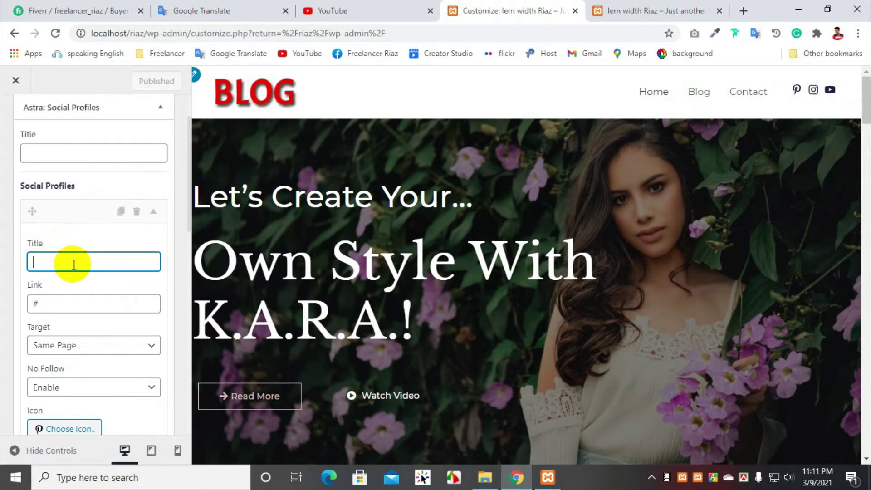
scroll(80, 258, down, 4)
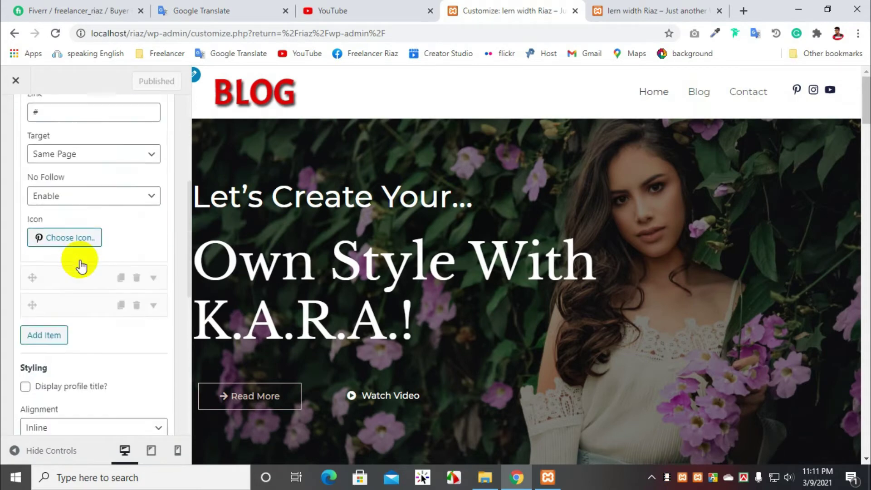
scroll(70, 249, up, 3)
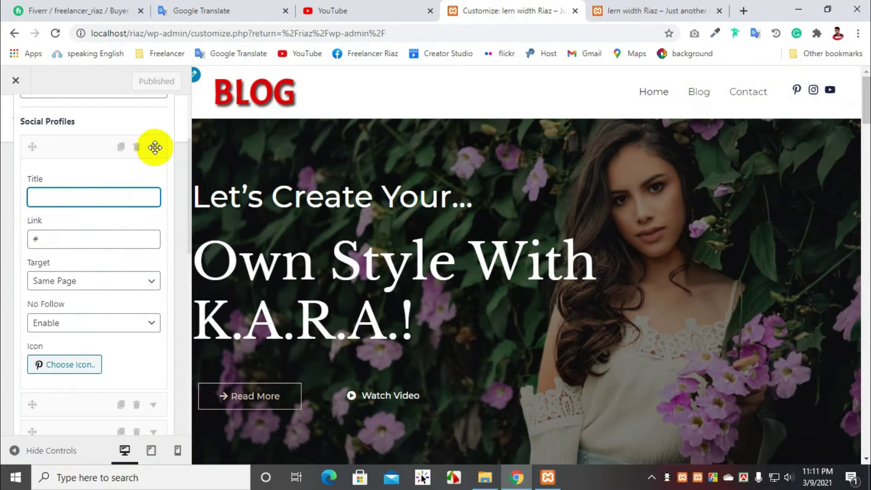
click(41, 145)
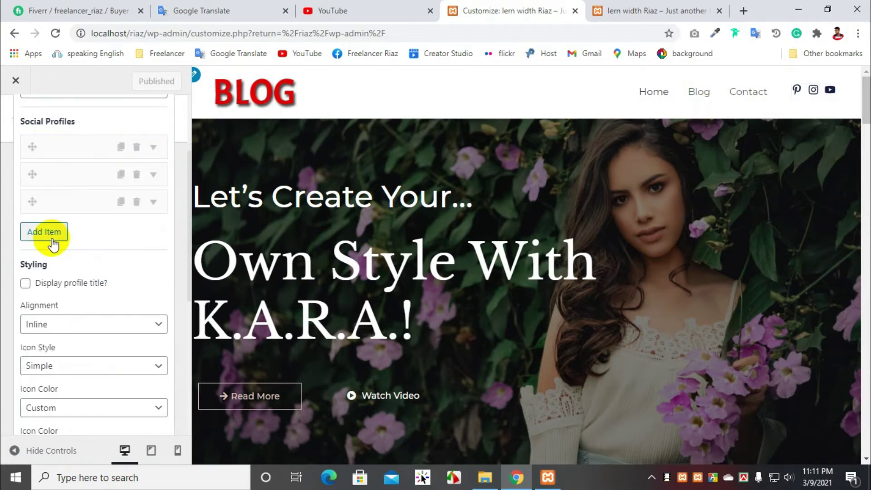
- Expand the second social profile entry to its link field, and open the Instagram website through a web search in a new browser tab
click(37, 175)
click(51, 271)
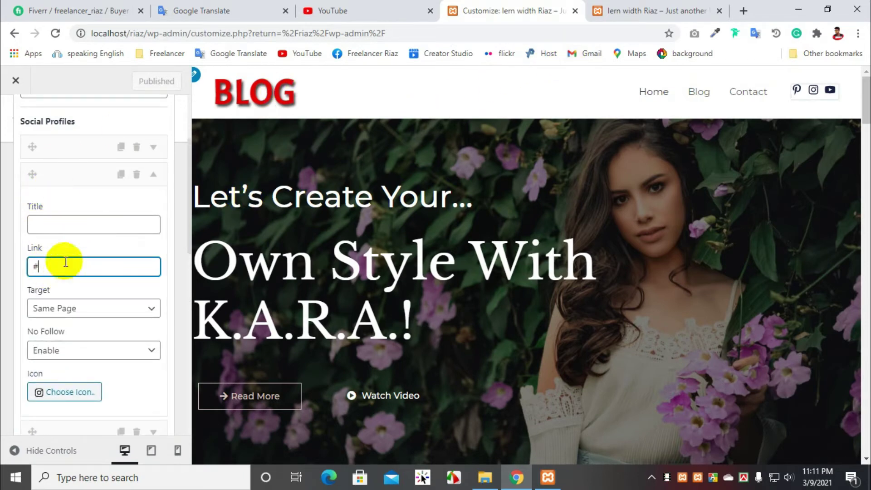
click(743, 10)
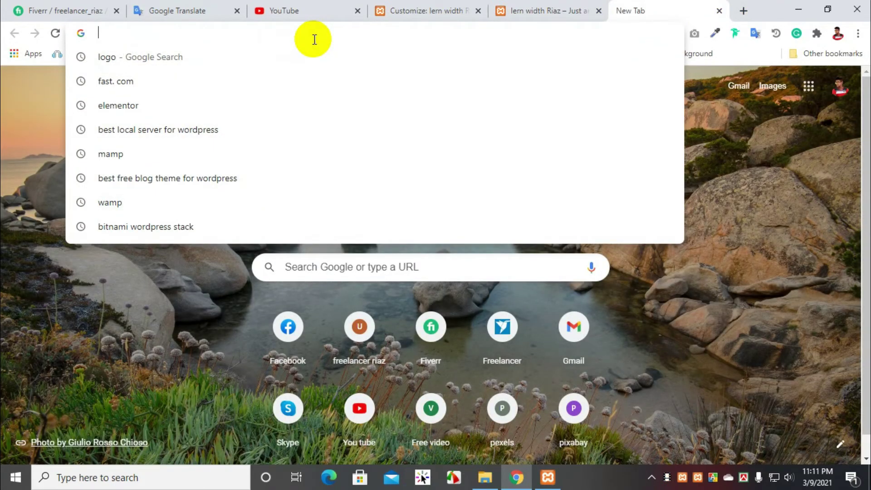
text(ins)
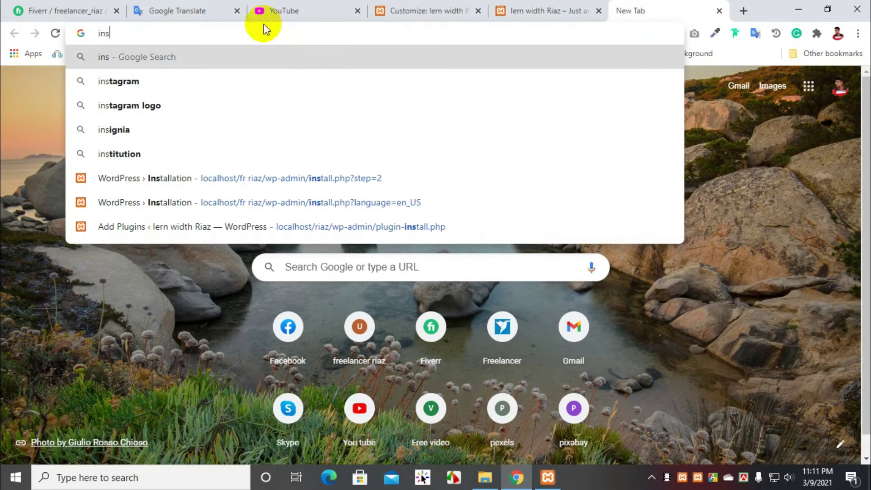
click(132, 80)
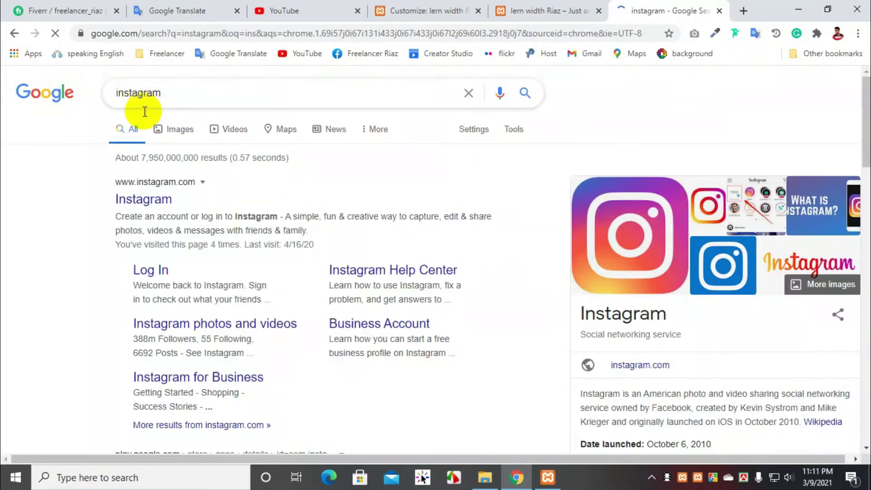
click(144, 196)
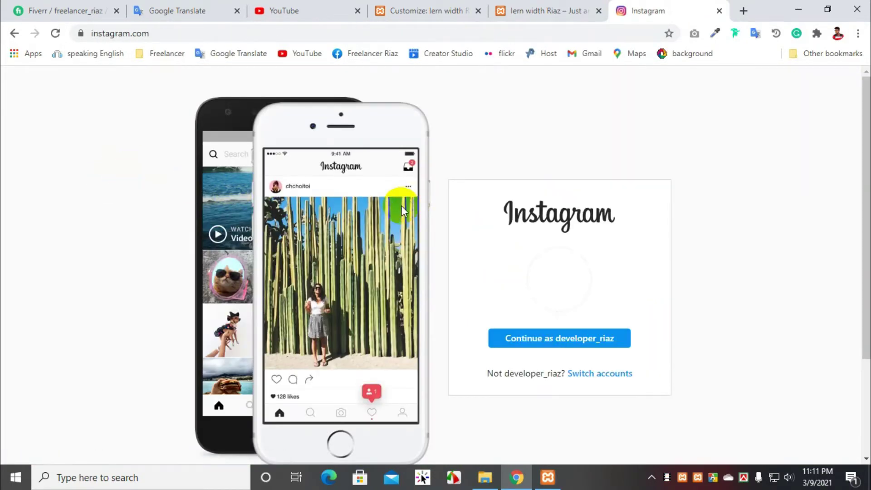
- Continue into Instagram with the remembered account, and copy the address of that account's profile page
click(568, 343)
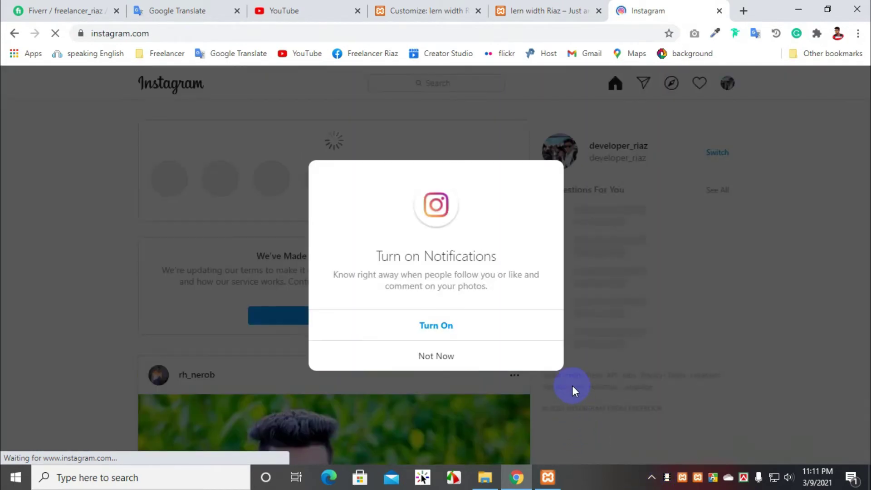
click(456, 326)
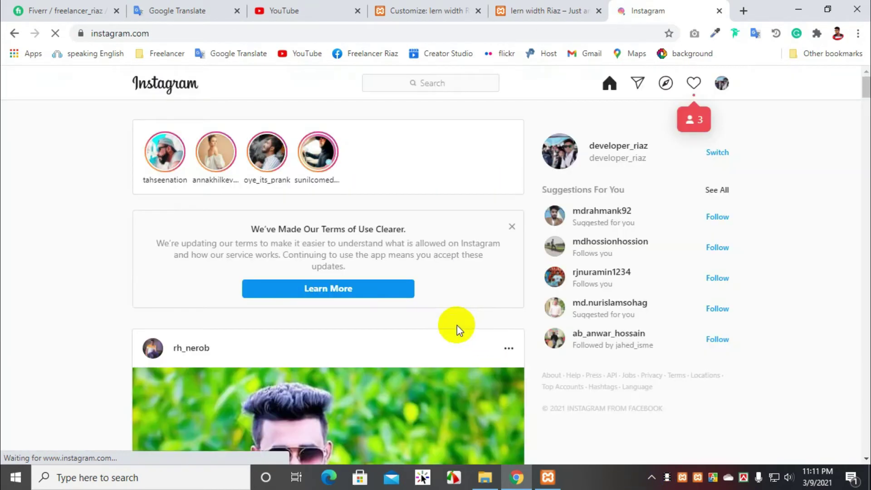
click(561, 156)
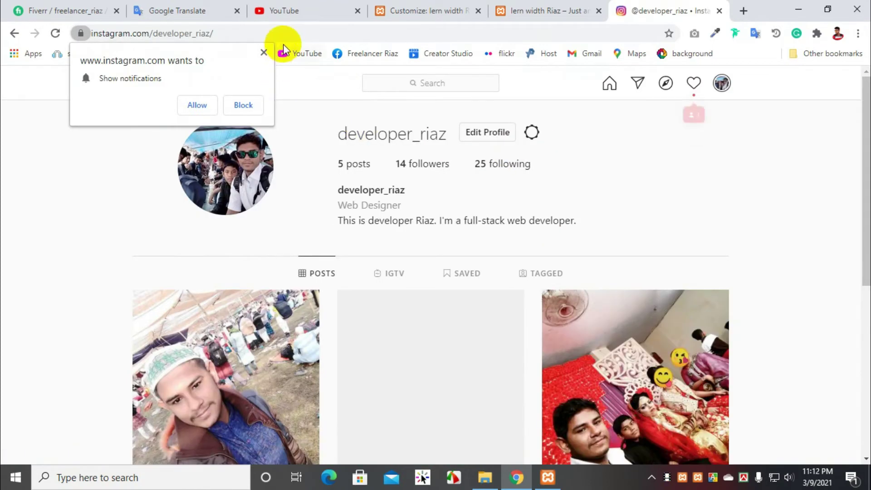
click(285, 35)
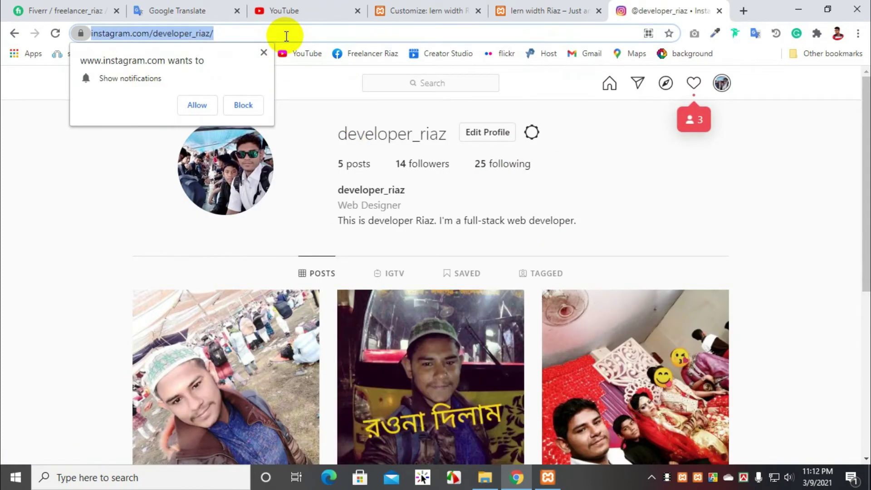
- Return to the customizer and replace the second social profile's placeholder link with the copied Instagram profile address
click(525, 9)
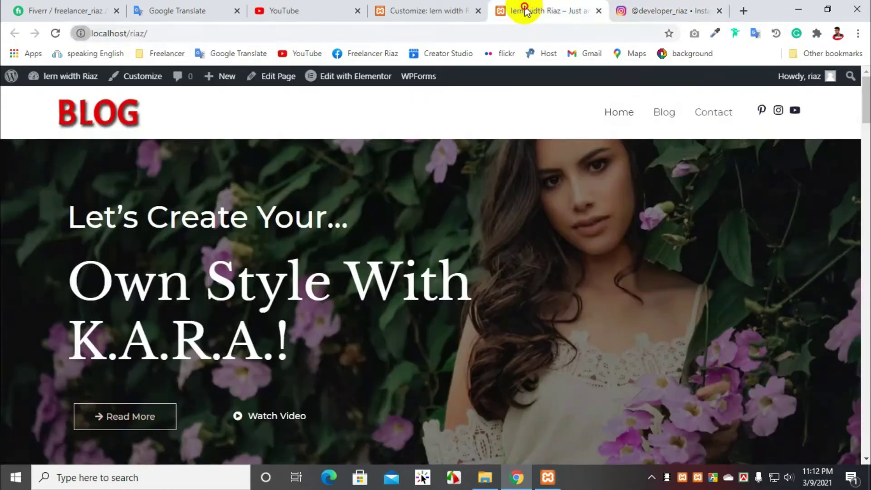
click(434, 8)
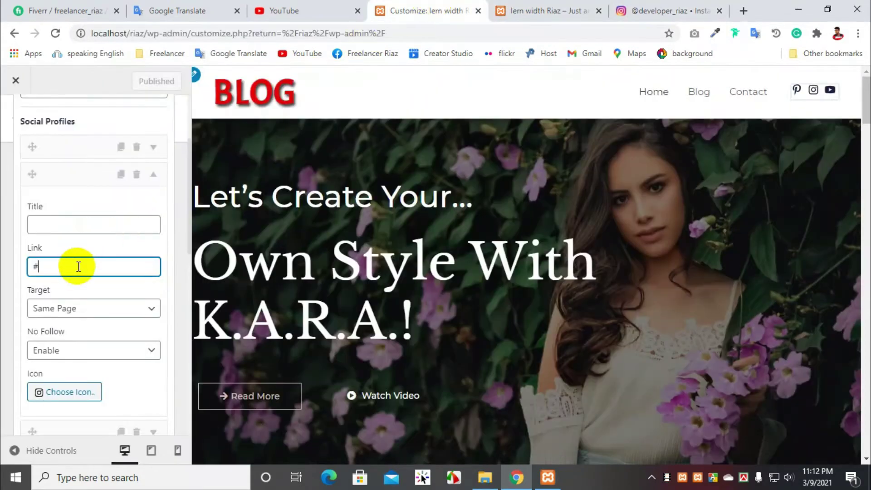
drag(74, 267, 21, 266)
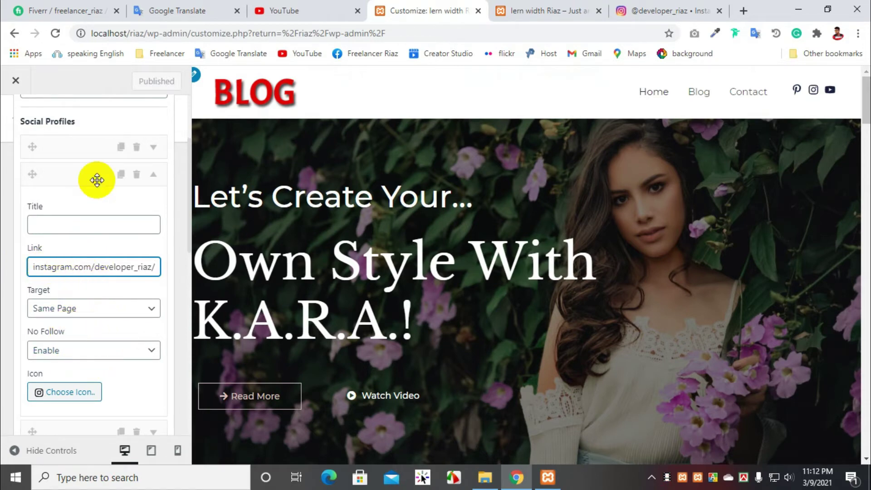
scroll(96, 179, up, 2)
- Expand the third social profile entry to its link field, and copy the address of the account's own YouTube channel page
scroll(74, 204, down, 6)
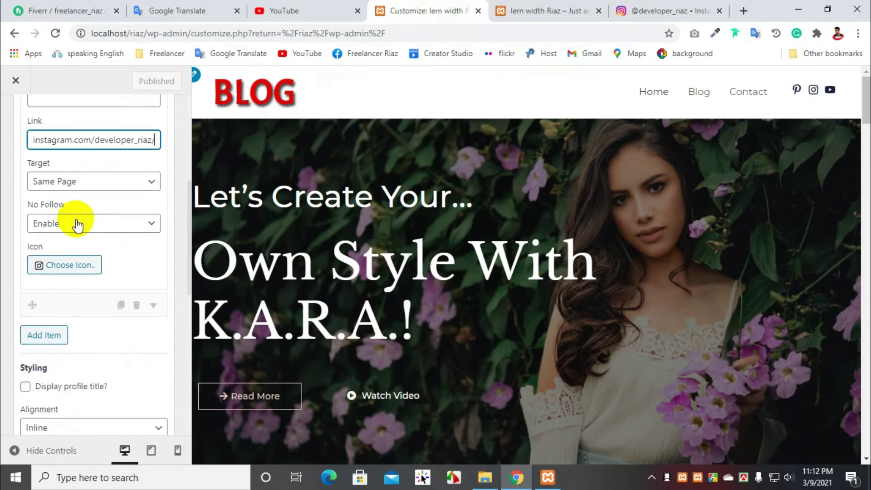
click(41, 300)
scroll(58, 283, down, 5)
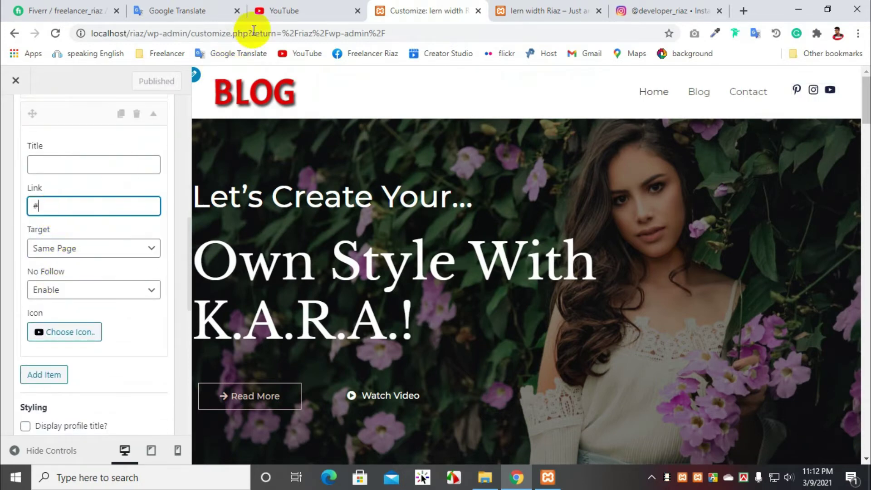
click(304, 10)
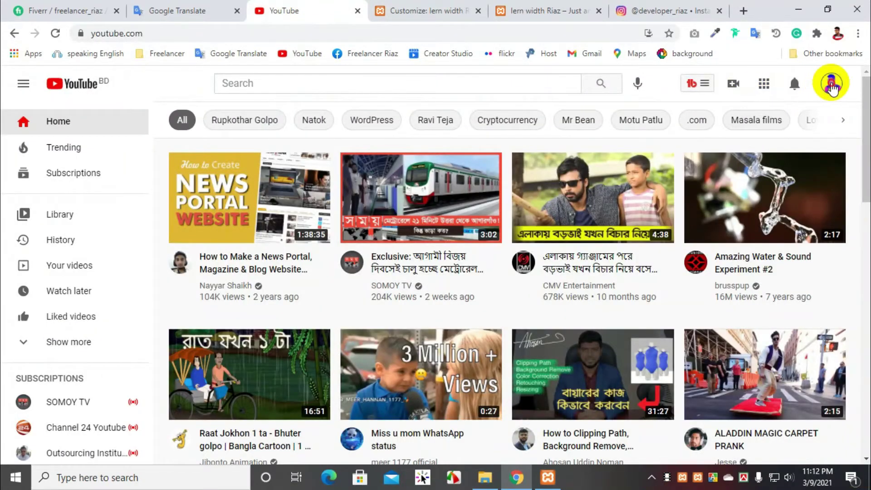
click(832, 83)
click(667, 149)
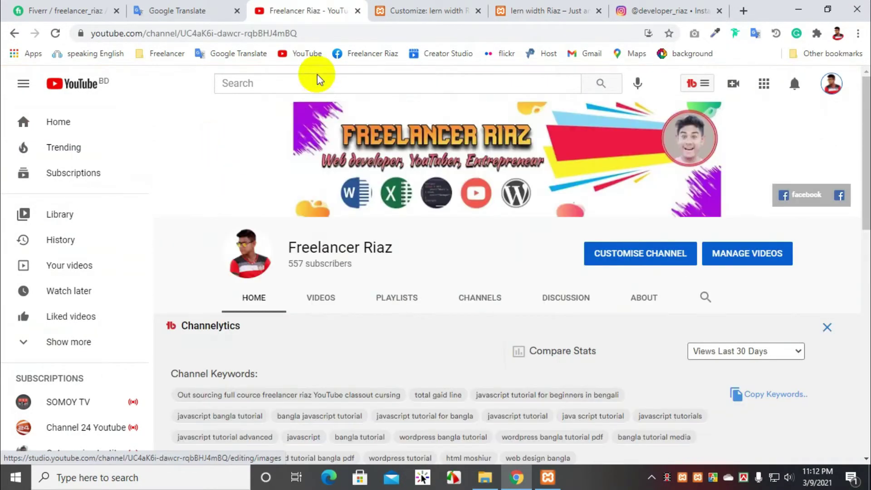
click(308, 34)
key(ctrl+a)
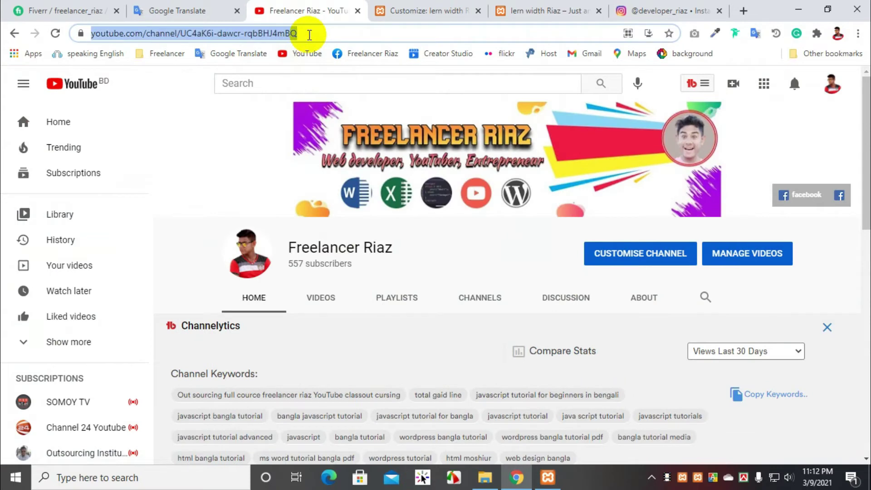
- Back in the customizer, set the third social profile's link to the copied YouTube channel address
click(446, 6)
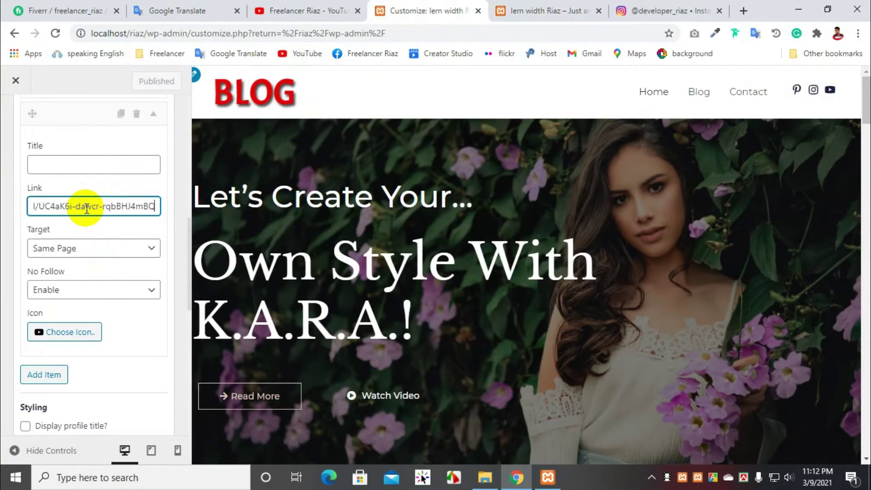
scroll(97, 293, up, 3)
scroll(97, 294, down, 1)
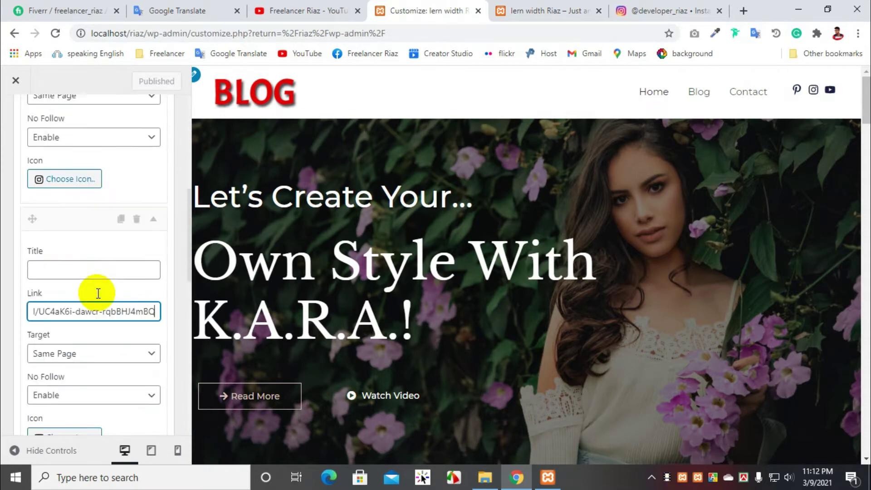
- Add a new item to the social profiles list and expand its settings
scroll(98, 293, down, 5)
click(35, 312)
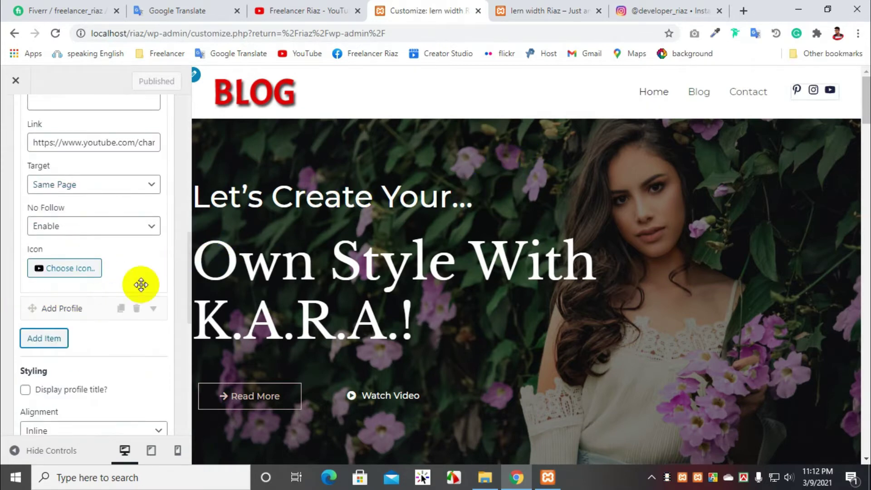
click(33, 307)
scroll(64, 268, down, 3)
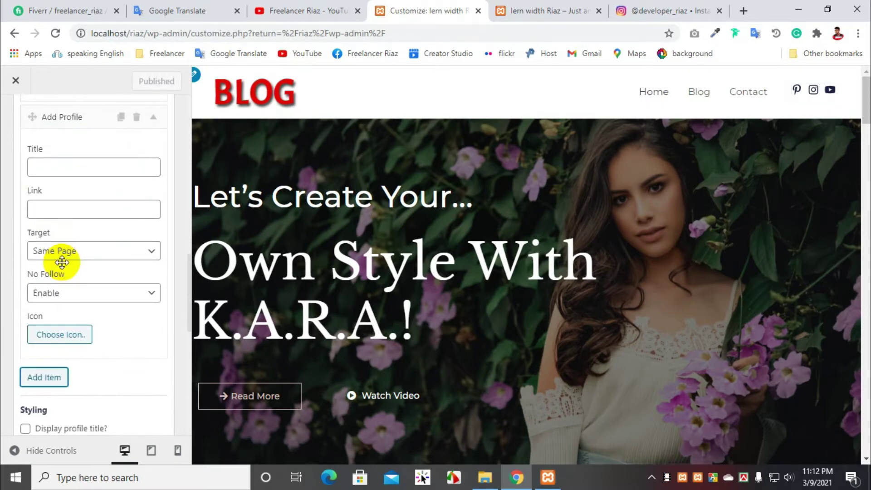
scroll(85, 175, up, 1)
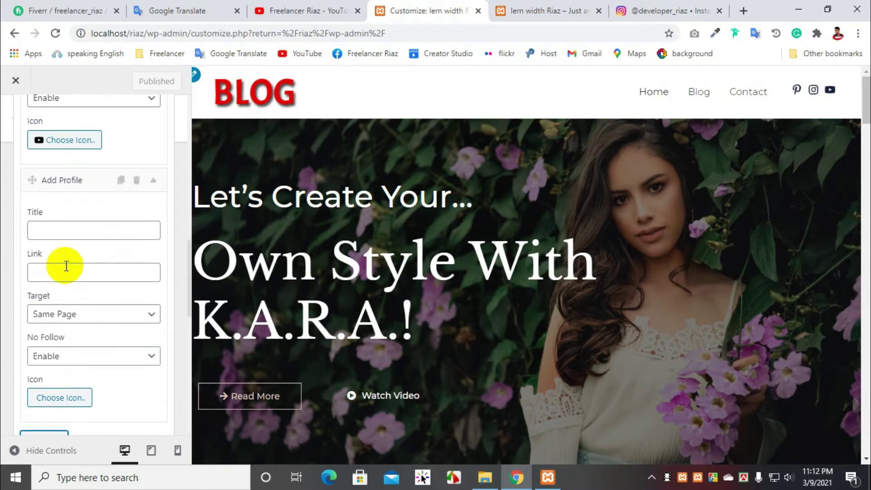
- Examine the new profile's Target and No Follow options and browse the icons available for it
click(92, 317)
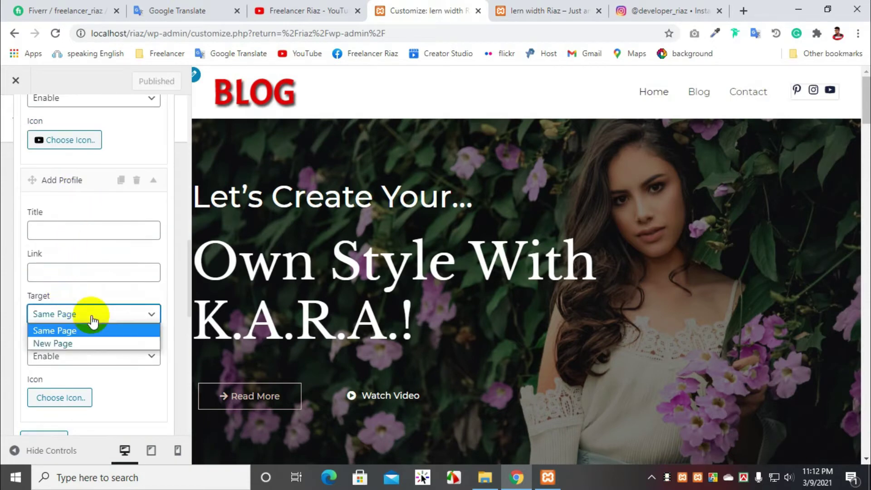
click(92, 317)
scroll(86, 281, down, 2)
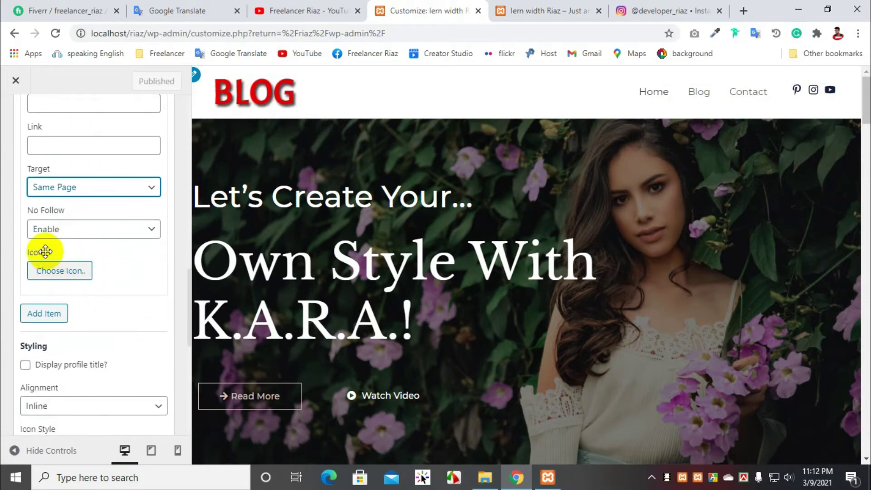
click(94, 234)
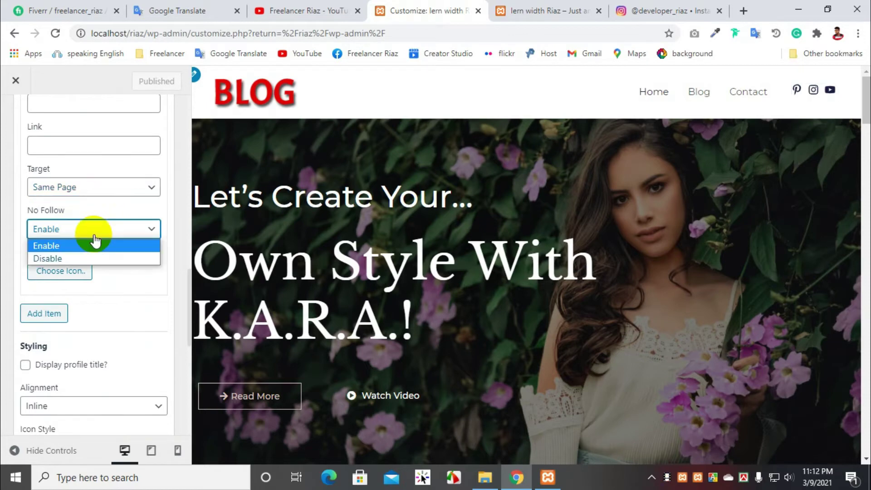
click(95, 245)
click(62, 272)
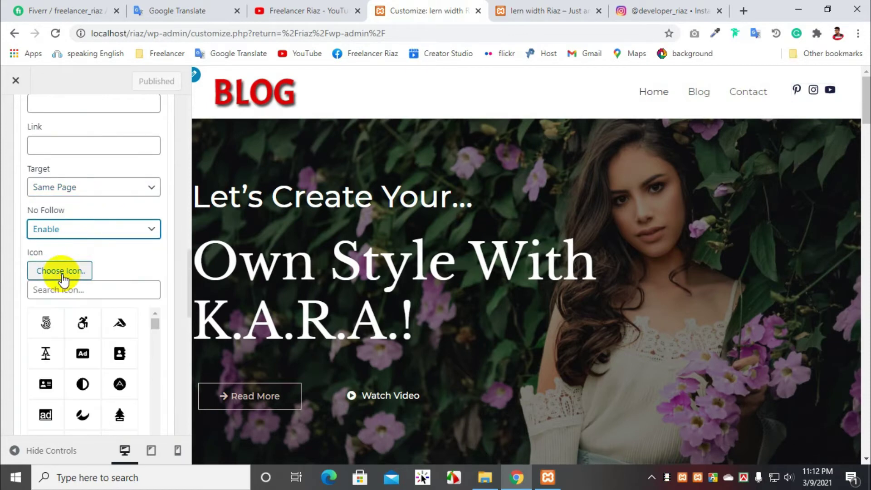
scroll(72, 338, down, 5)
scroll(79, 343, down, 5)
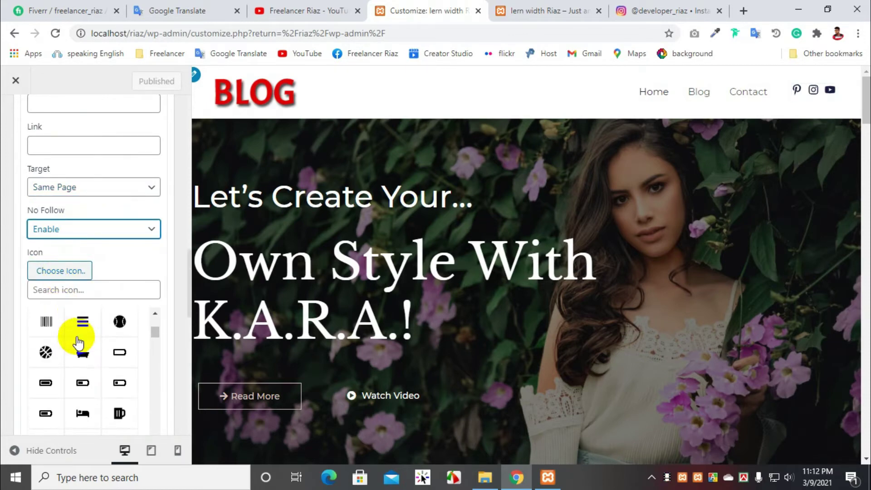
scroll(78, 343, up, 5)
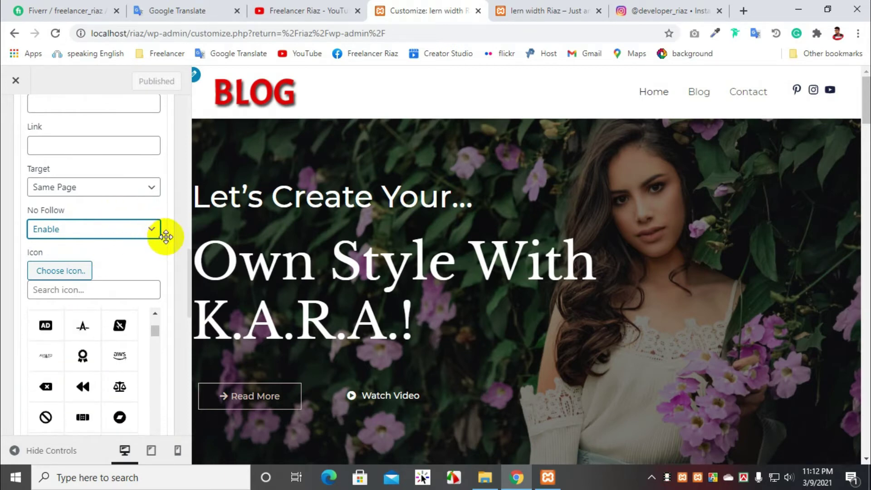
- Title the second social profile "Instagram" and collapse its entry
scroll(165, 209, up, 10)
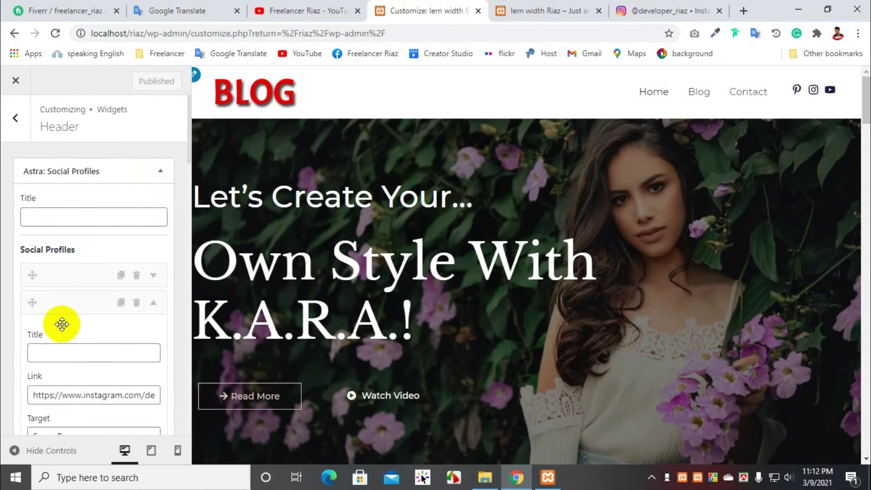
click(59, 355)
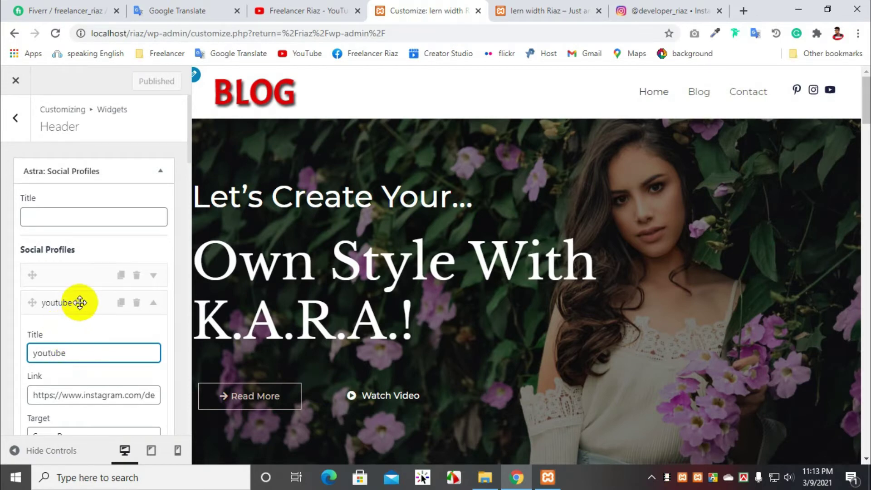
scroll(76, 302, down, 2)
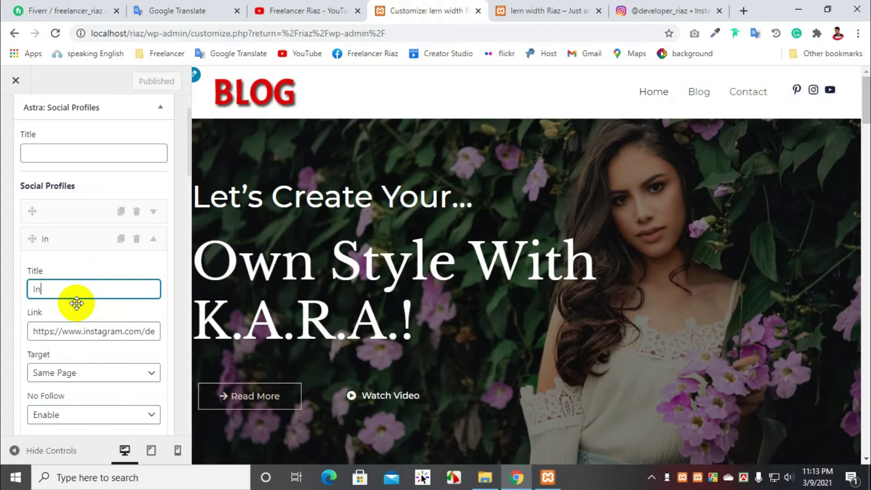
click(29, 237)
- Title the third social profile "Youtube"
click(42, 263)
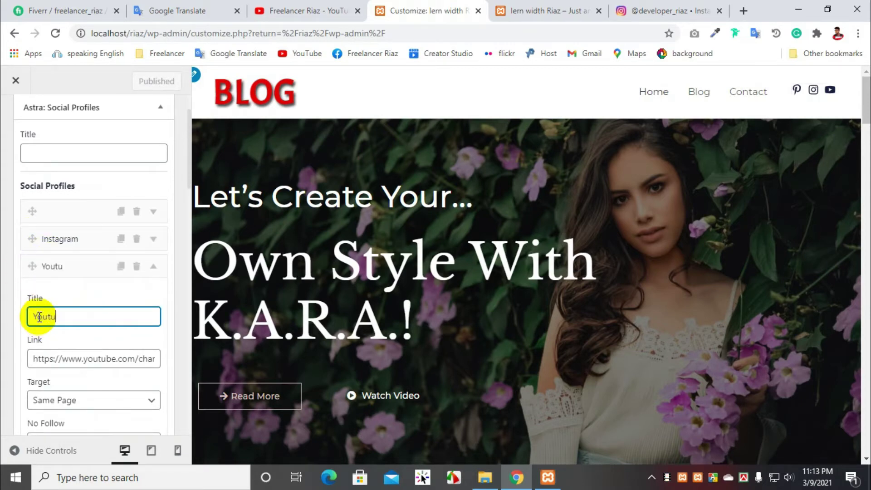
click(40, 317)
text(Youtube)
- Delete the unused "Add Profile" entry from the social profiles list and accept the deletion
scroll(90, 290, down, 8)
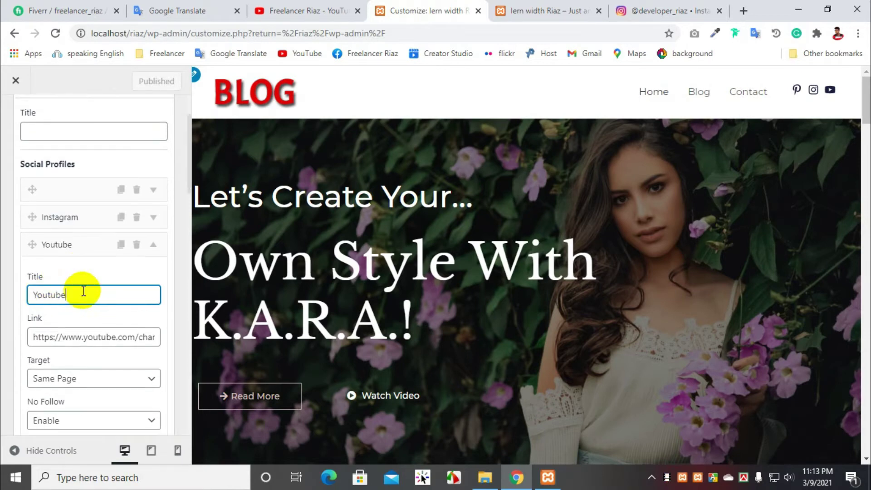
click(91, 287)
scroll(93, 287, down, 3)
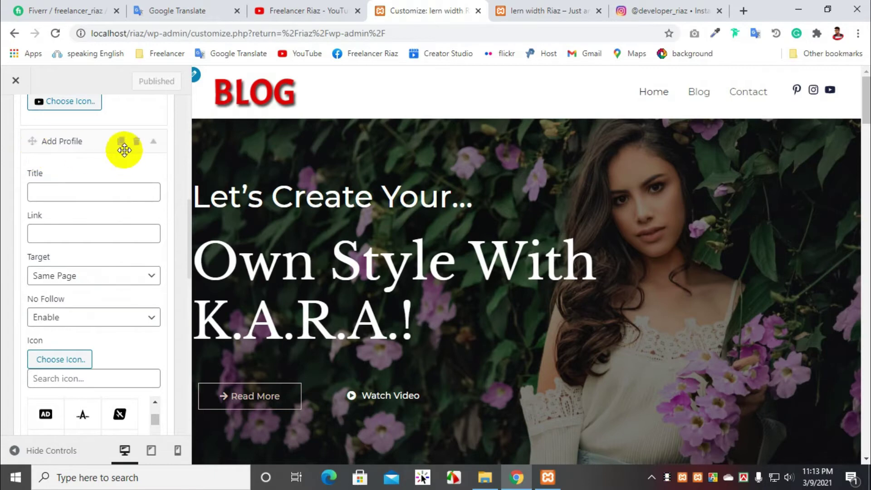
click(136, 142)
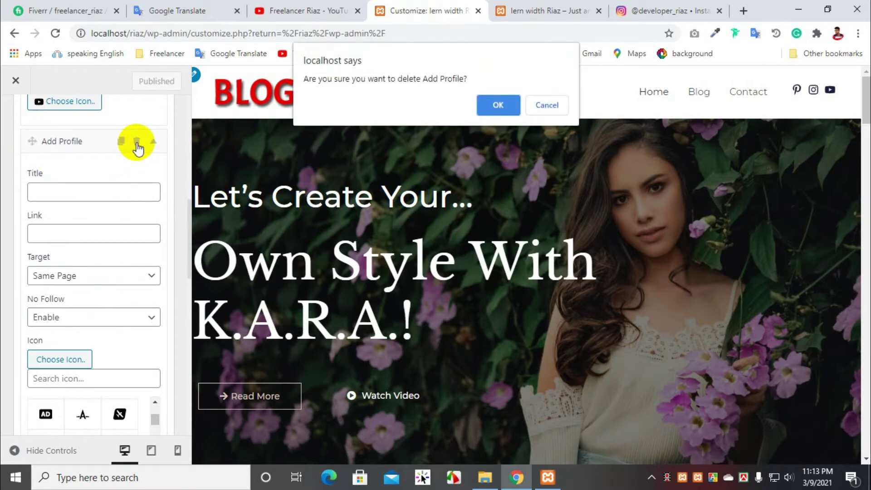
click(494, 113)
- Try the olive green #8b963c as the social profiles' custom icon color
scroll(80, 249, down, 3)
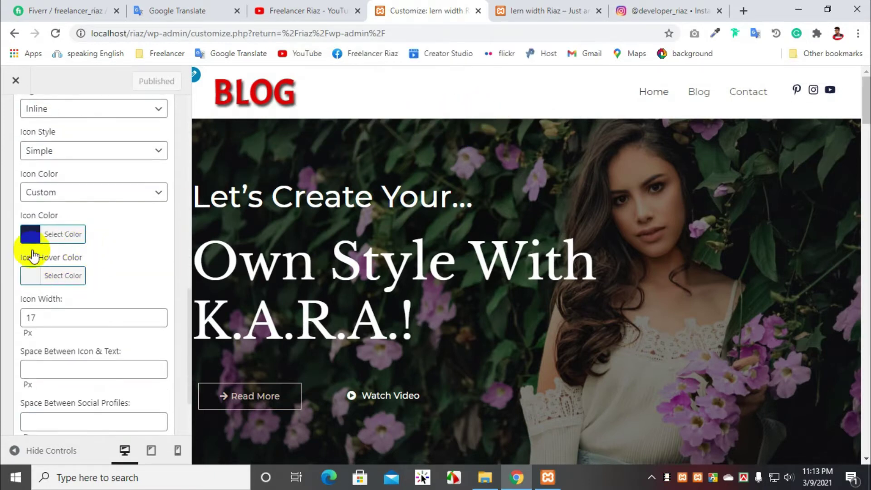
click(29, 234)
drag(37, 260, 48, 306)
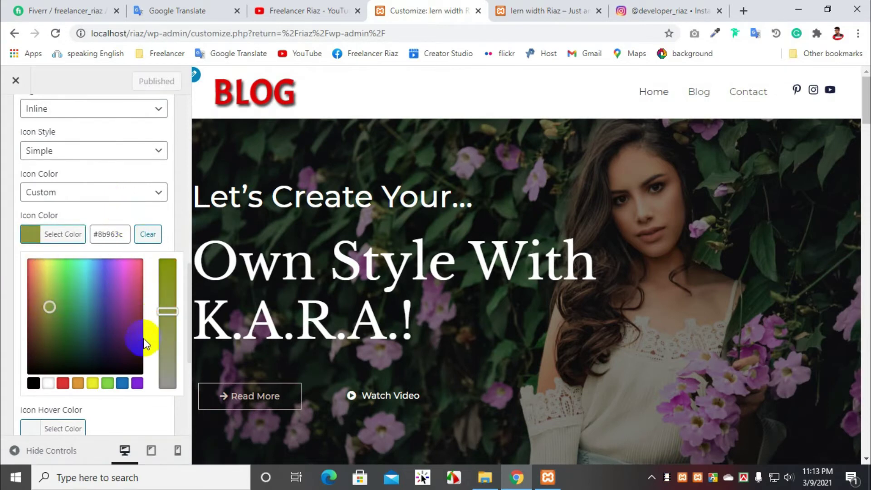
click(141, 416)
scroll(116, 282, down, 2)
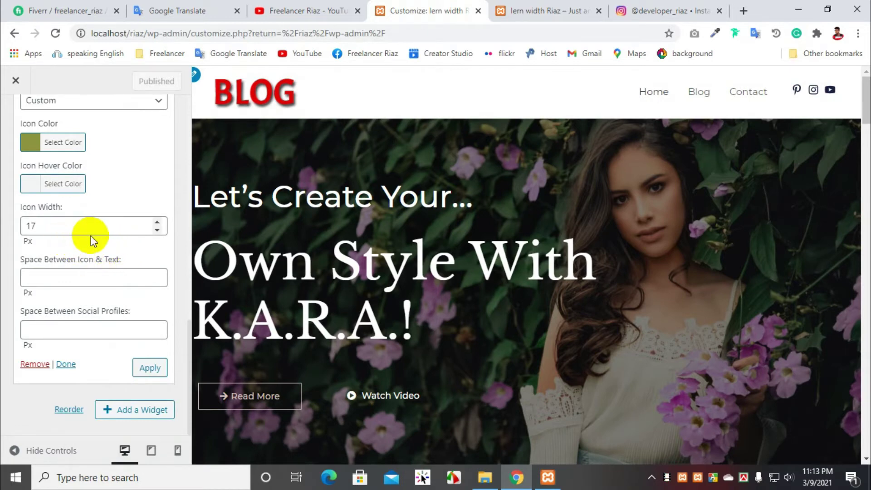
- Set the social profiles' icon color to the preset red #dd3333 and close the color picker
scroll(91, 235, up, 2)
click(75, 251)
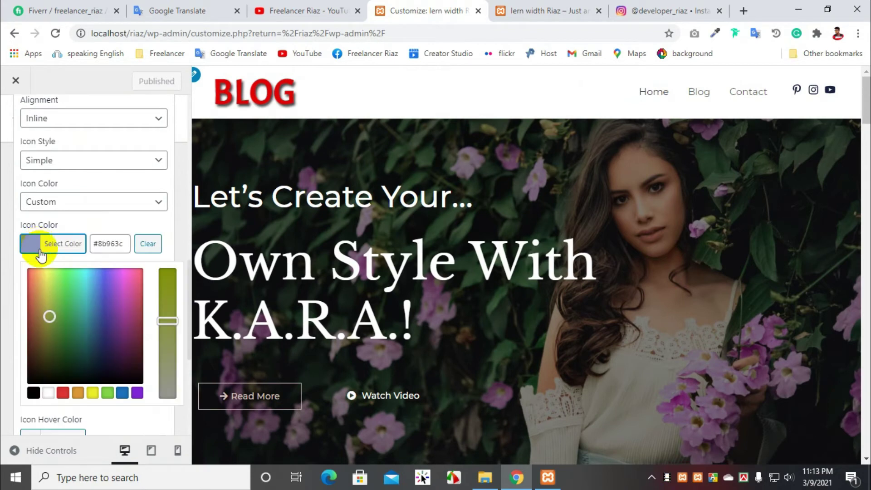
click(63, 392)
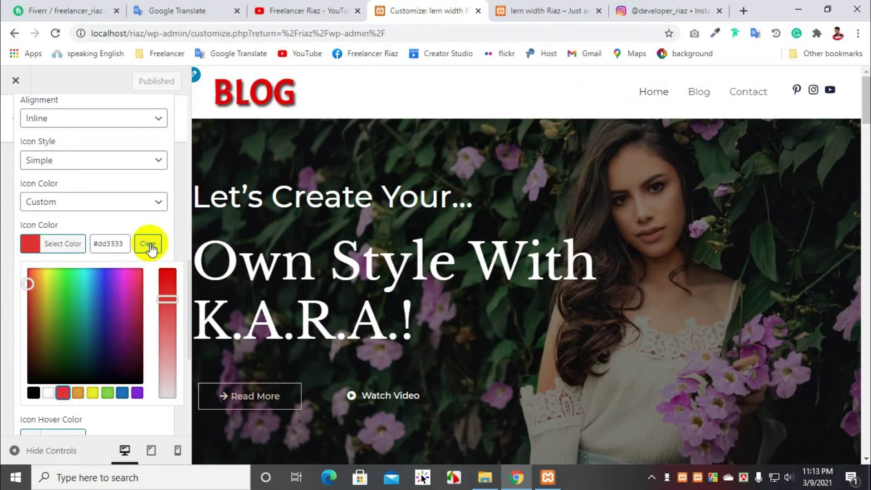
click(168, 220)
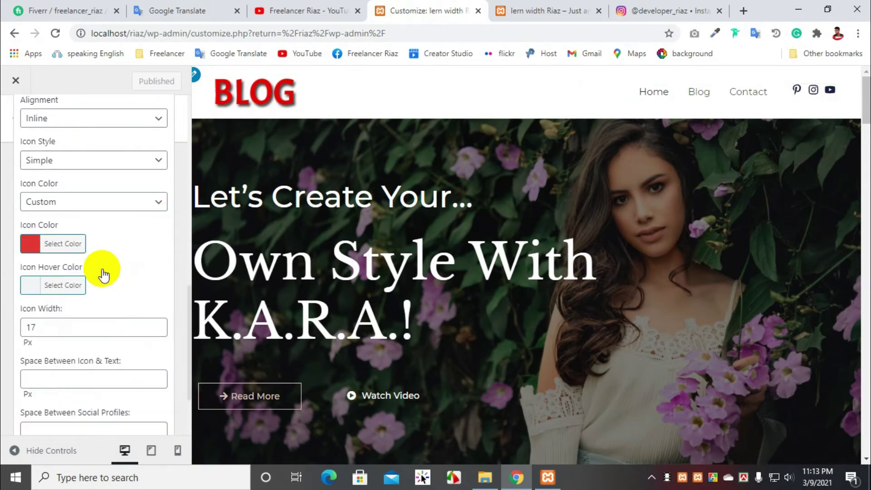
- Review the remaining icon width and spacing settings, and apply the social profiles widget with its titled profiles to the header preview
scroll(103, 275, down, 2)
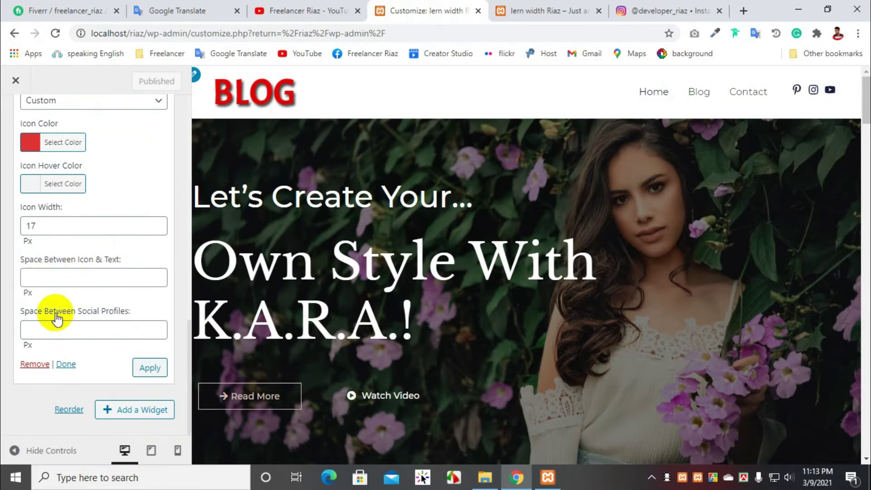
scroll(58, 295, up, 8)
scroll(59, 296, up, 3)
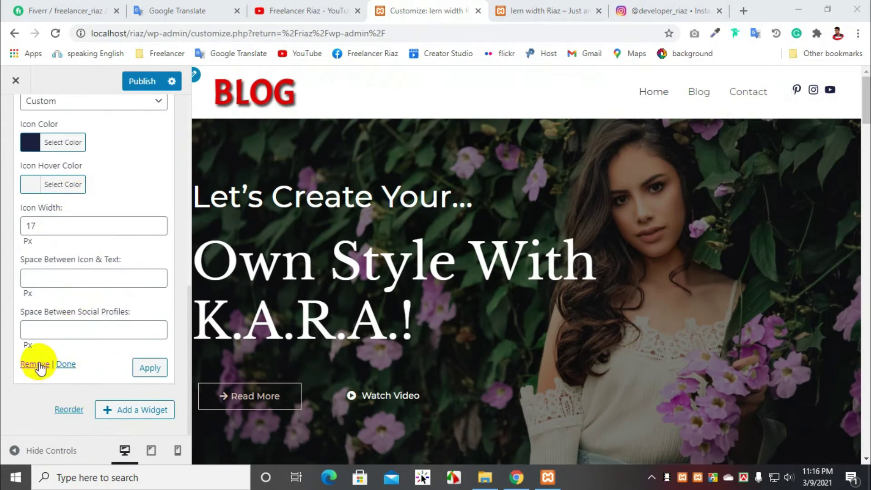
click(144, 370)
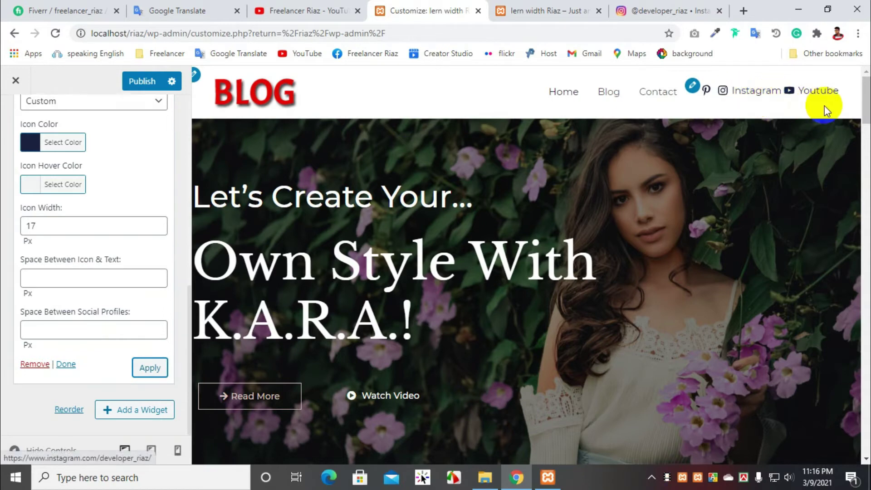
- Expand the Youtube social profile and clear its title
scroll(59, 289, up, 5)
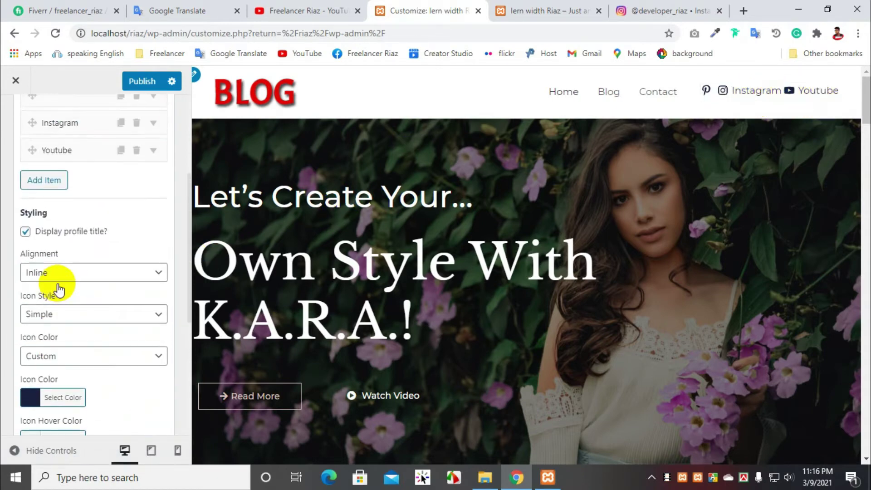
scroll(61, 281, up, 3)
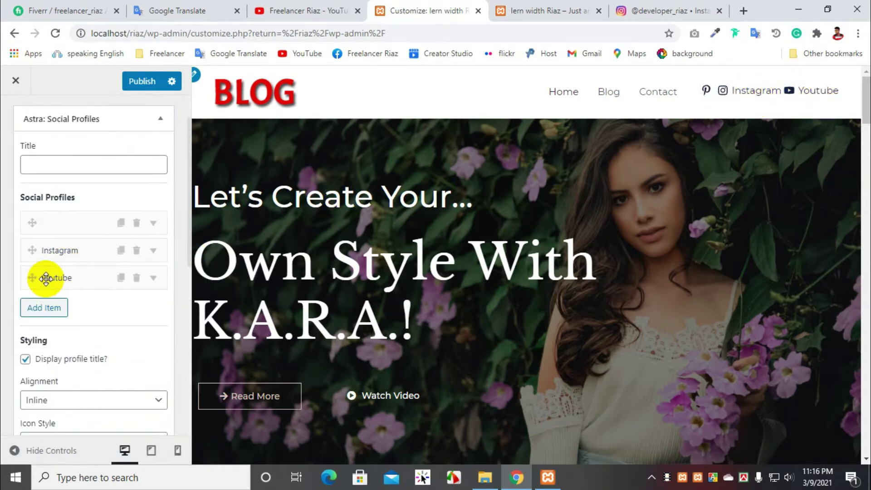
click(58, 276)
drag(82, 323, 3, 326)
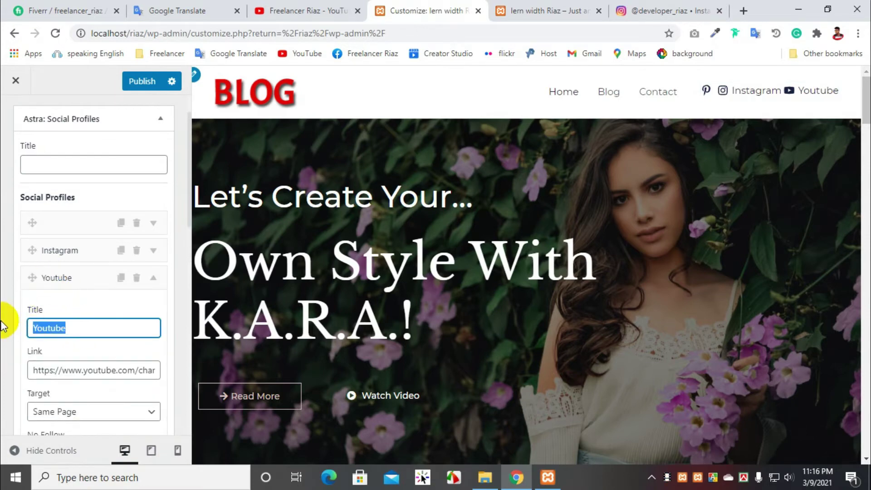
key(BackSpace)
- Clear the Instagram profile's title and apply the social profiles widget changes to the header preview
click(63, 261)
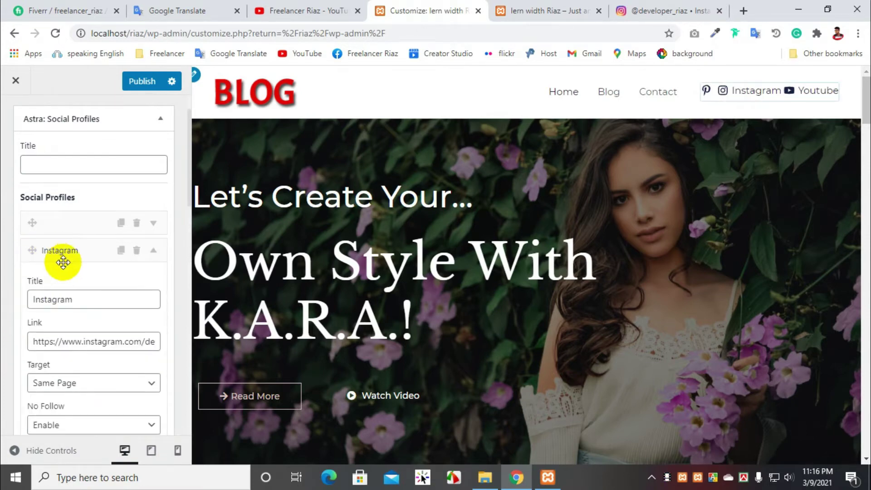
drag(82, 297, 4, 294)
key(BackSpace)
scroll(110, 265, down, 6)
click(111, 265)
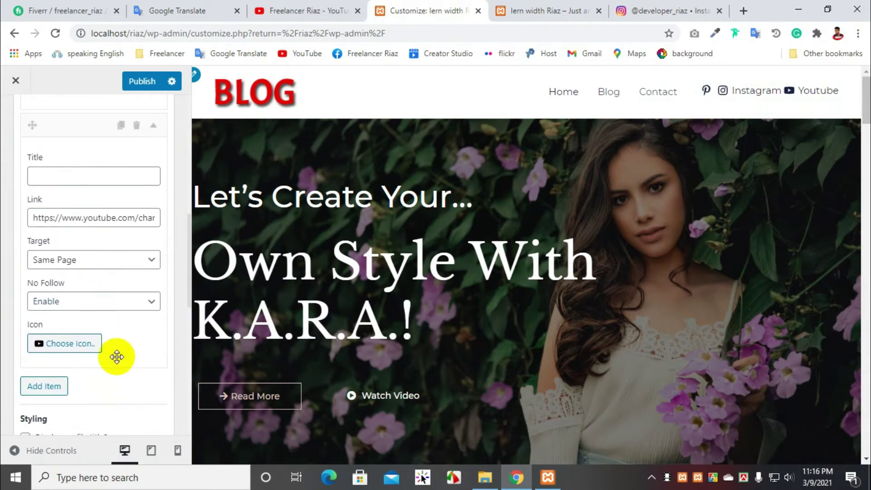
scroll(117, 356, down, 10)
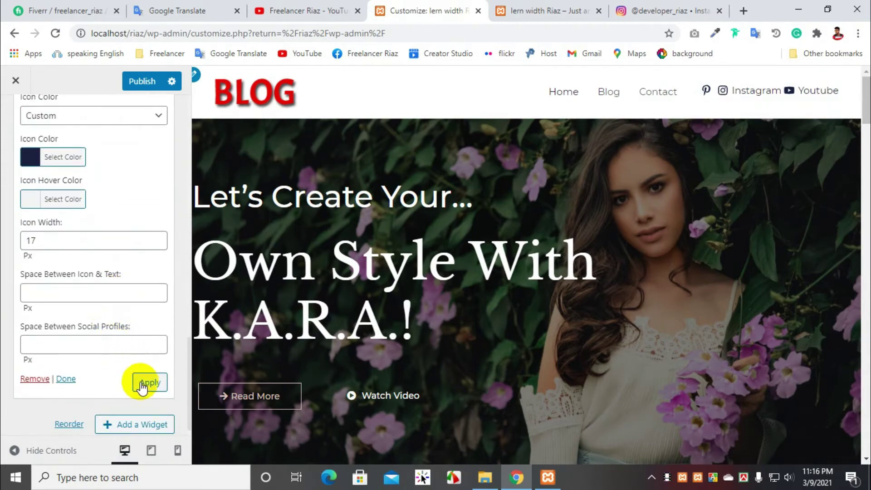
click(143, 385)
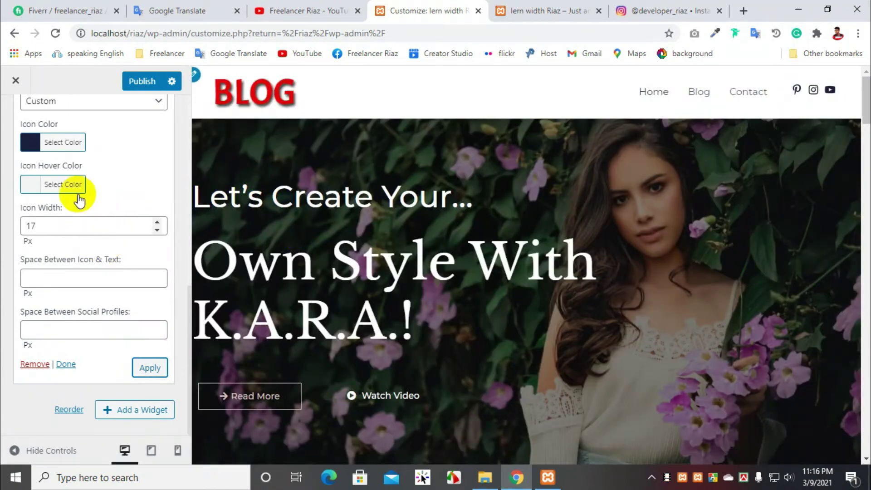
- Change the social icon color to the preset red, apply it to the header and publish the site changes
click(28, 140)
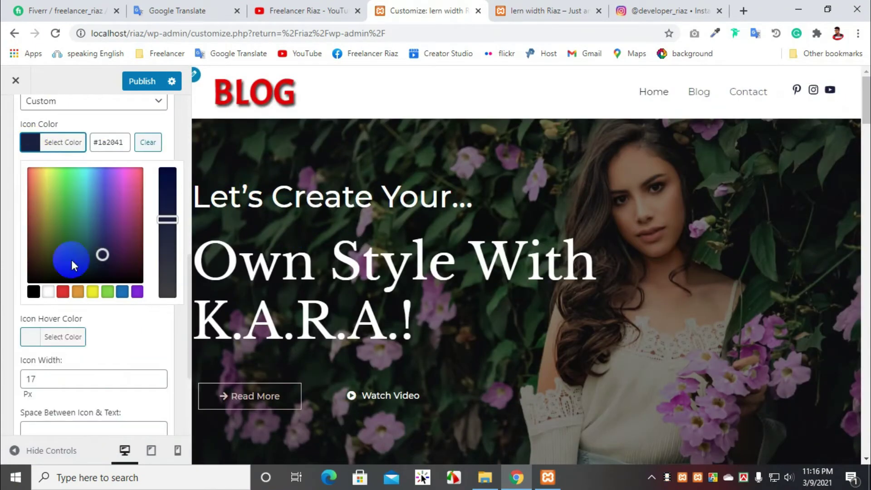
click(62, 291)
scroll(91, 334, down, 3)
click(152, 369)
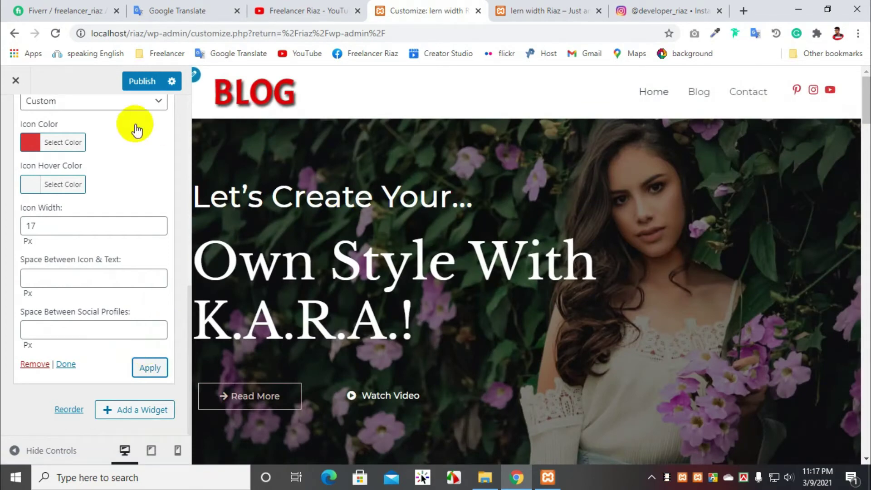
click(133, 84)
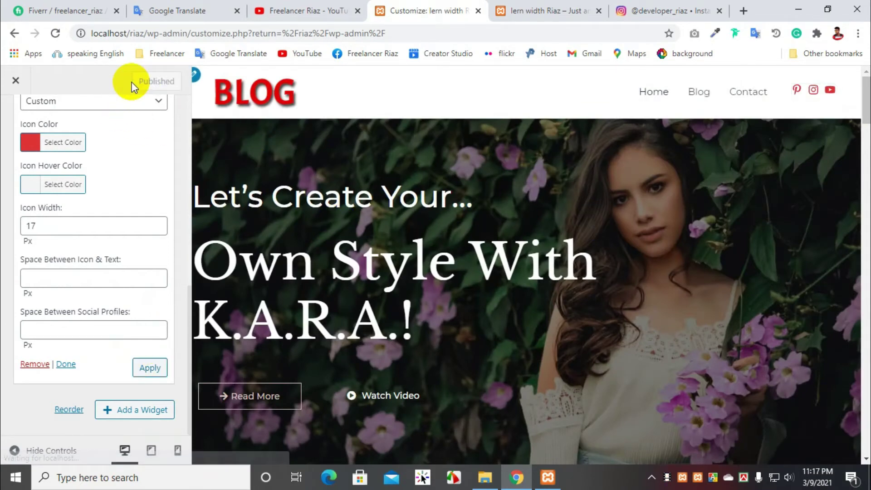
- Reload the live home page and test the header's YouTube icon link, returning to the site
click(542, 6)
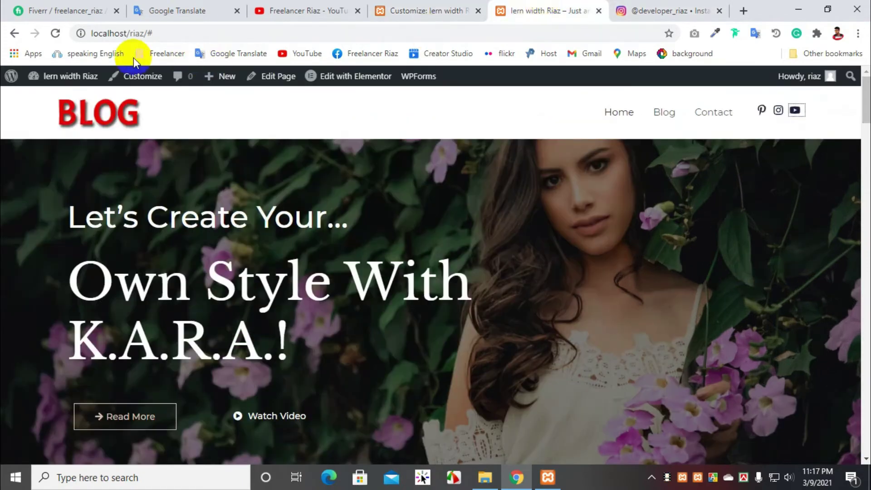
click(59, 33)
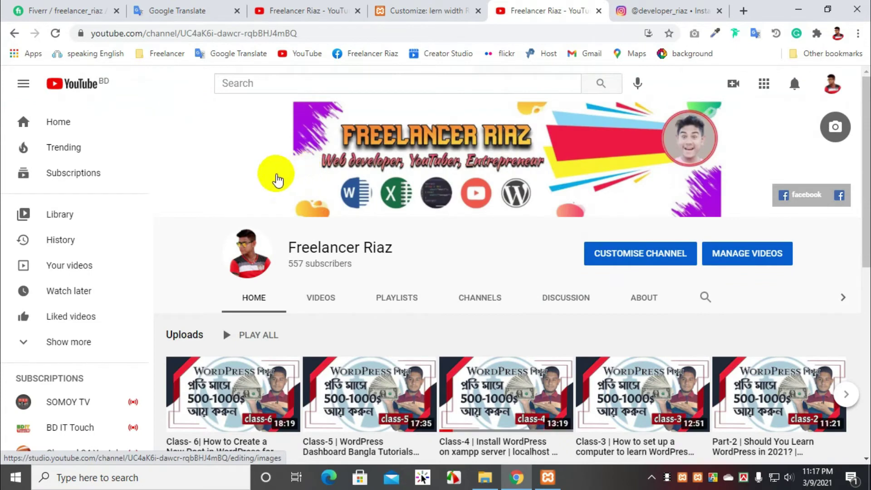
click(15, 33)
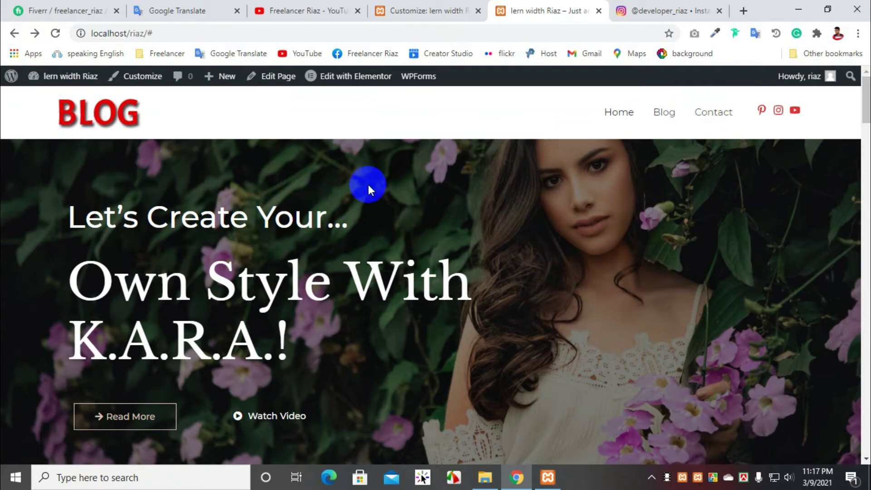
- Look over the home page's hero heading and the section below it, and open the page for editing with Elementor
drag(102, 218, 389, 339)
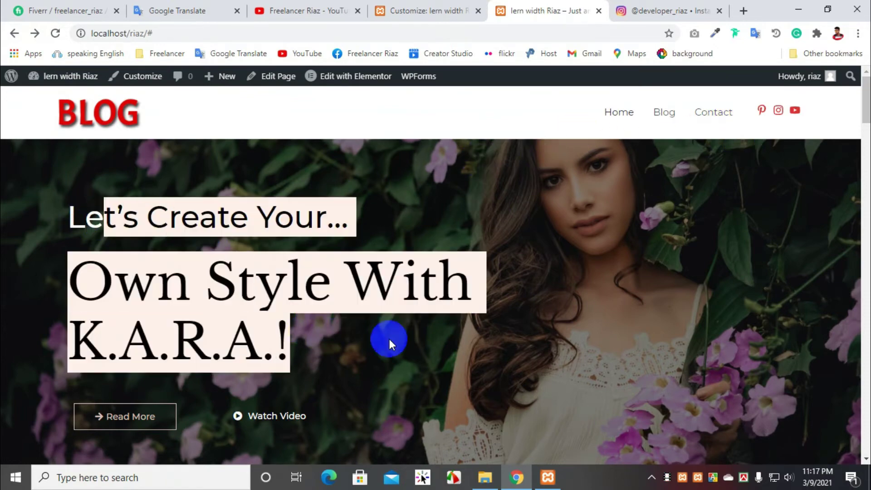
click(638, 272)
scroll(537, 234, down, 7)
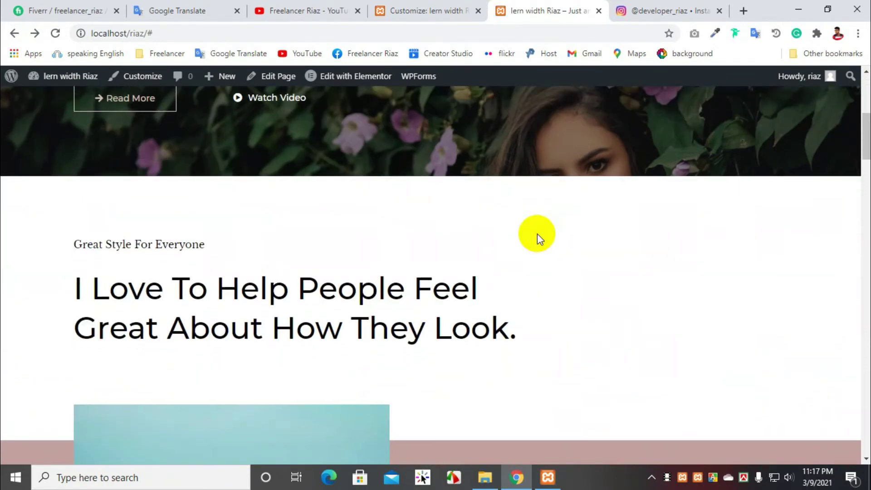
scroll(537, 233, up, 7)
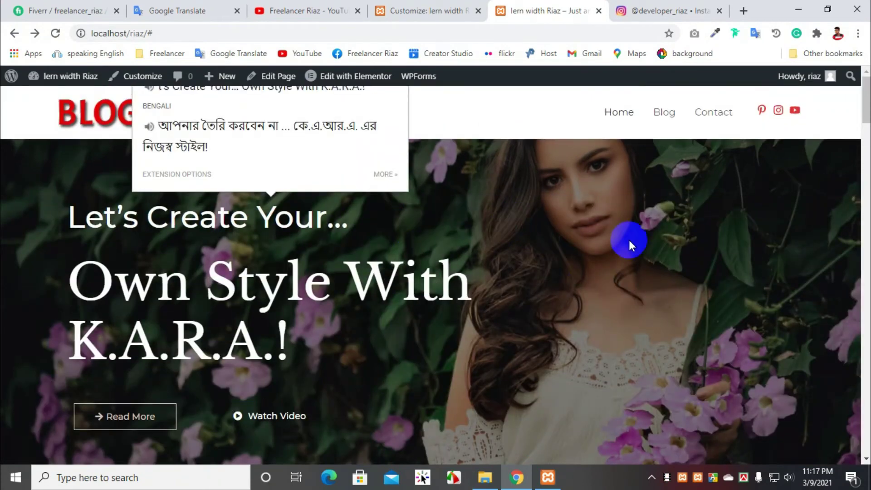
click(535, 230)
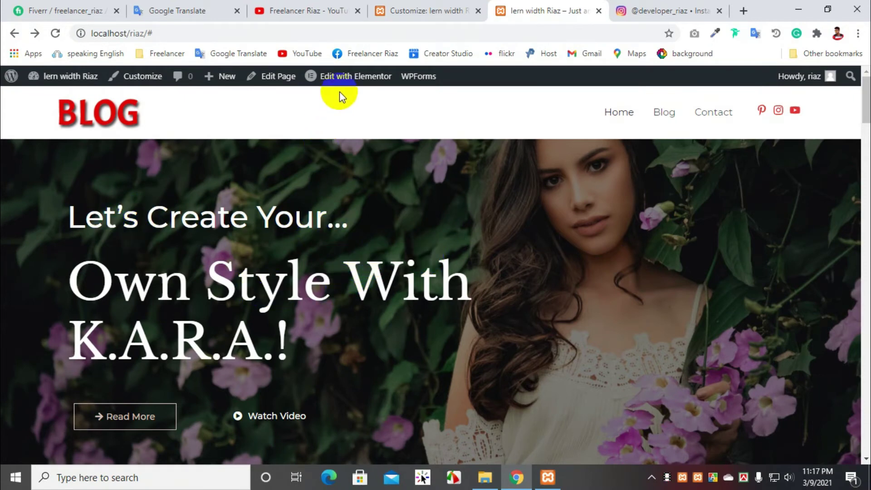
click(345, 81)
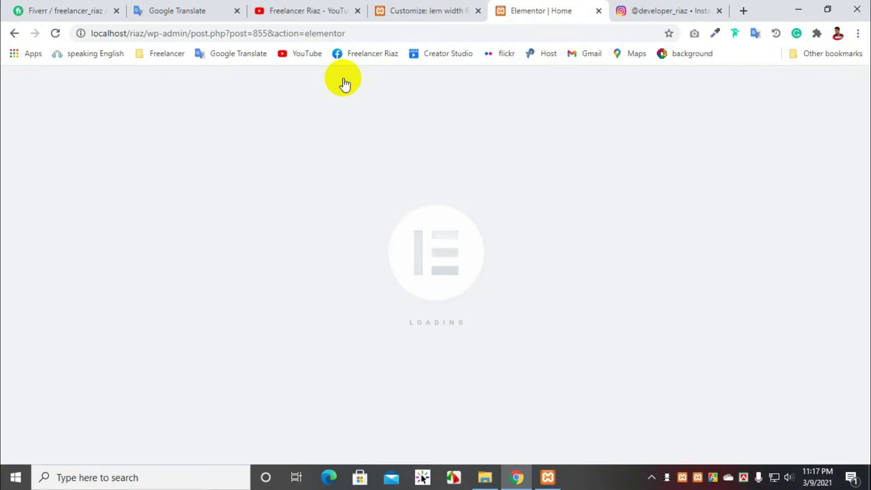
- Return to the Customizer, close it, and open the dashboard's list of all pages to find the Home page's Elementor editing option
click(422, 8)
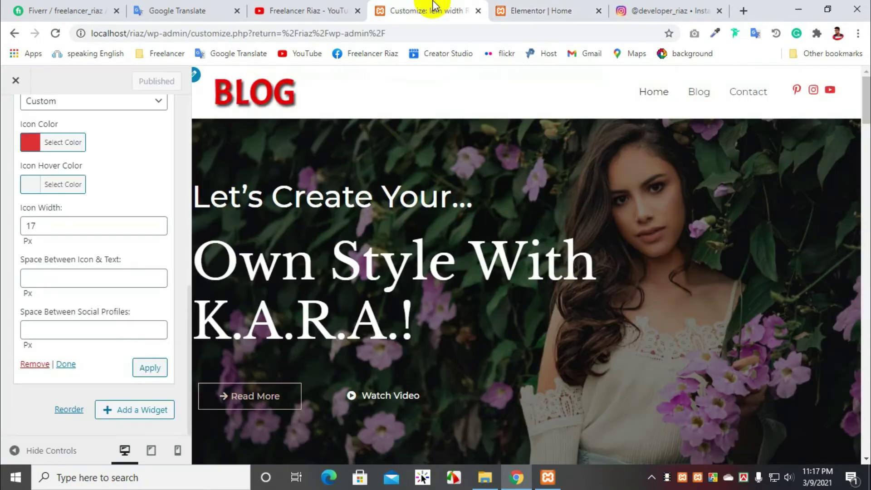
scroll(144, 227, up, 10)
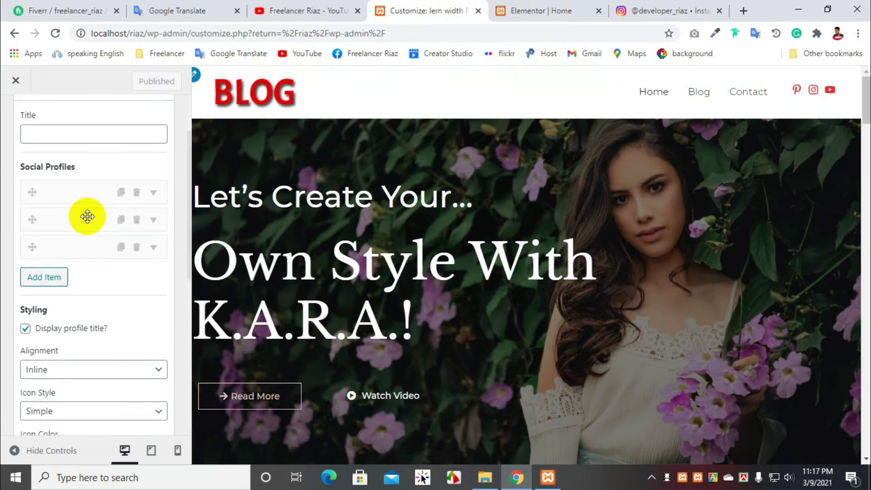
click(21, 94)
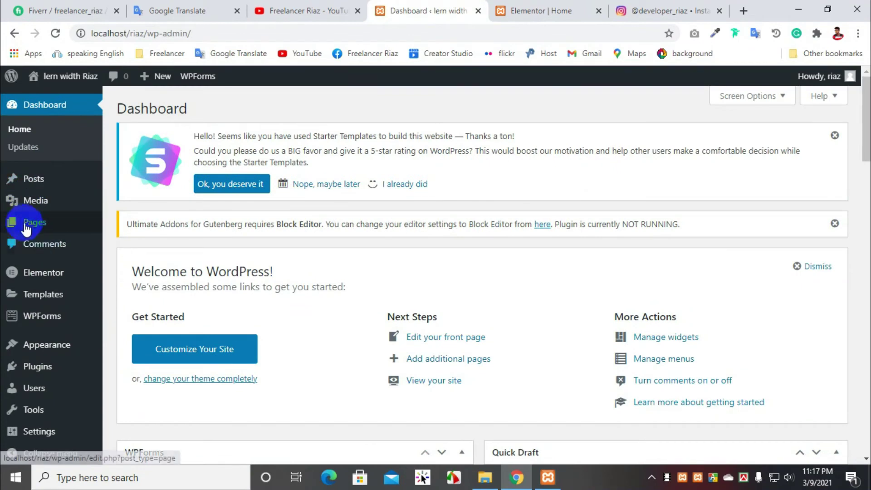
mouse_move(28, 224)
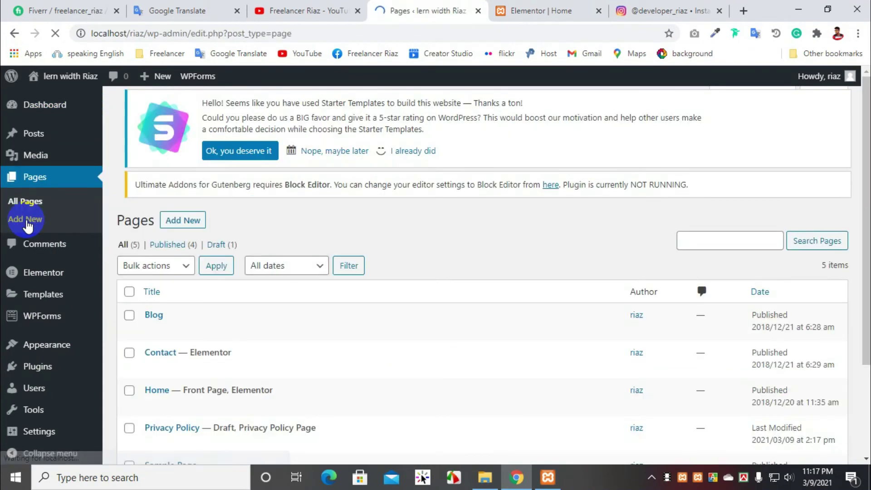
scroll(302, 259, down, 3)
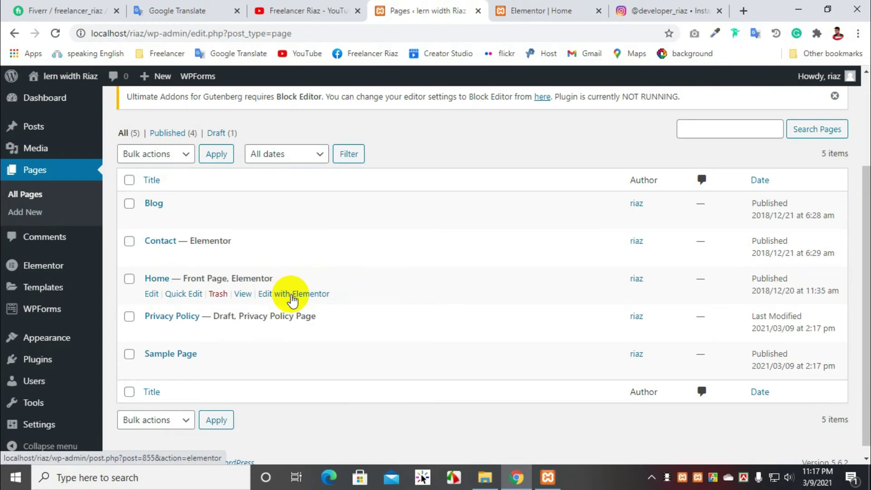
- Open the Home page in Elementor and replace the hero's large main heading with "Freelancer" followed by the site owner's name
click(293, 295)
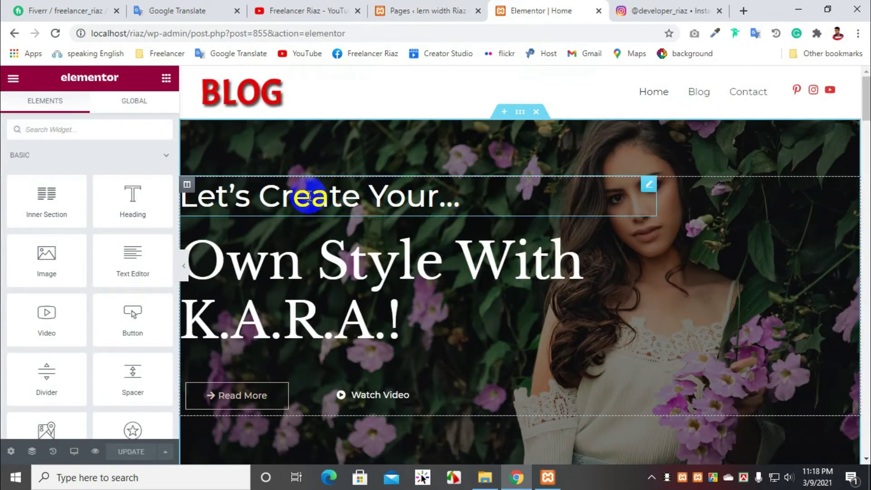
click(447, 200)
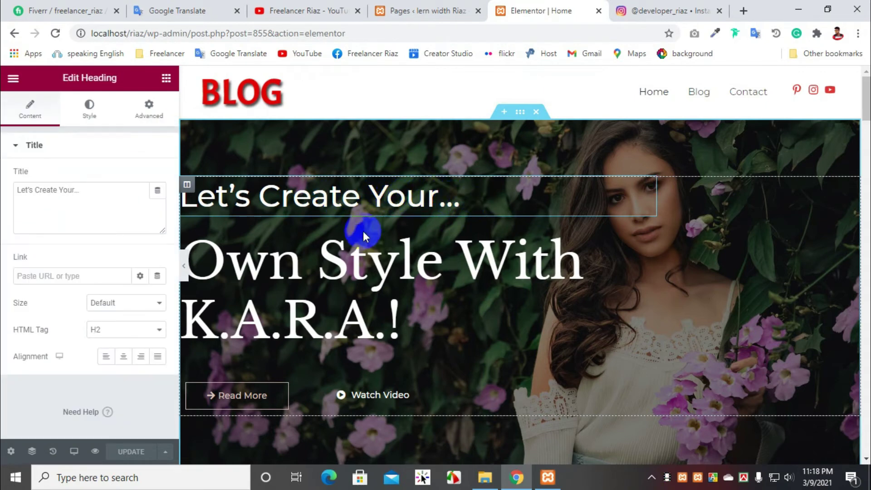
click(402, 315)
drag(402, 315, 186, 259)
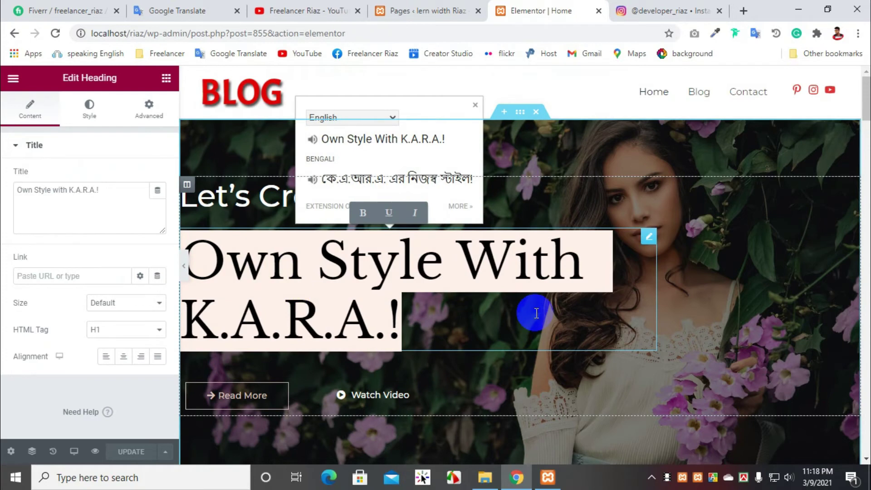
text(Freelancer)
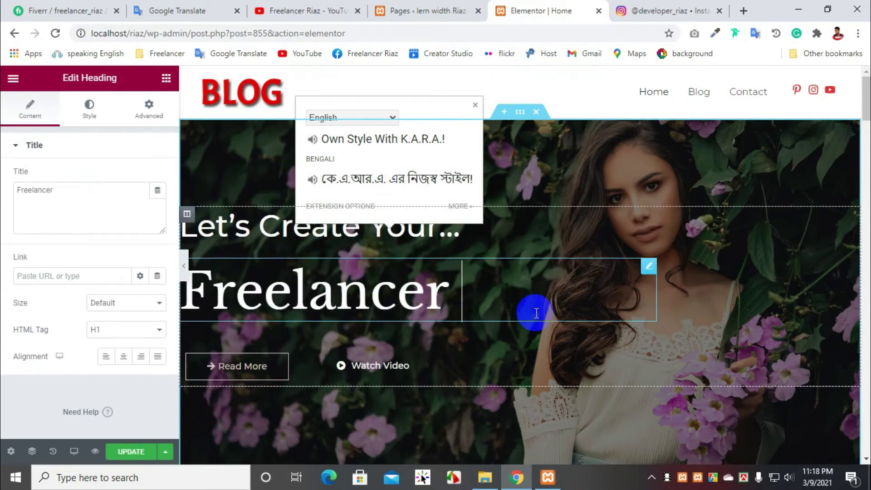
text( Riaz)
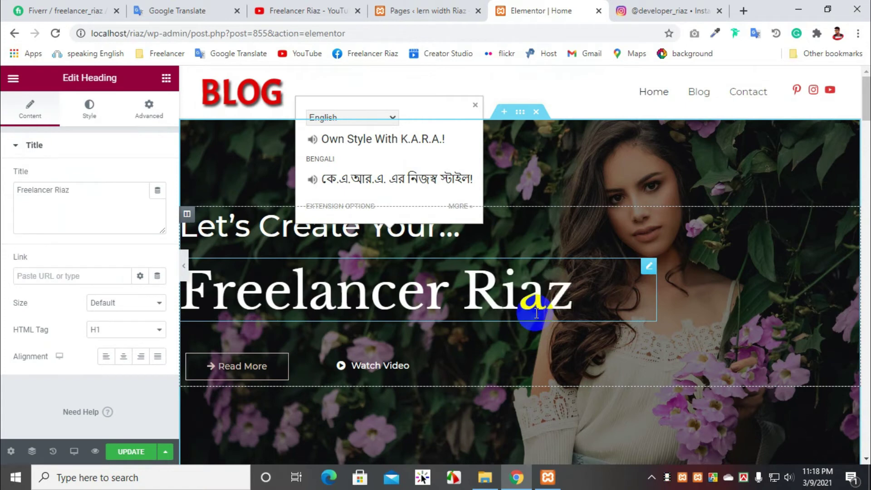
- Open the hero's smaller heading, "Let's Create Your...", for text editing
click(440, 231)
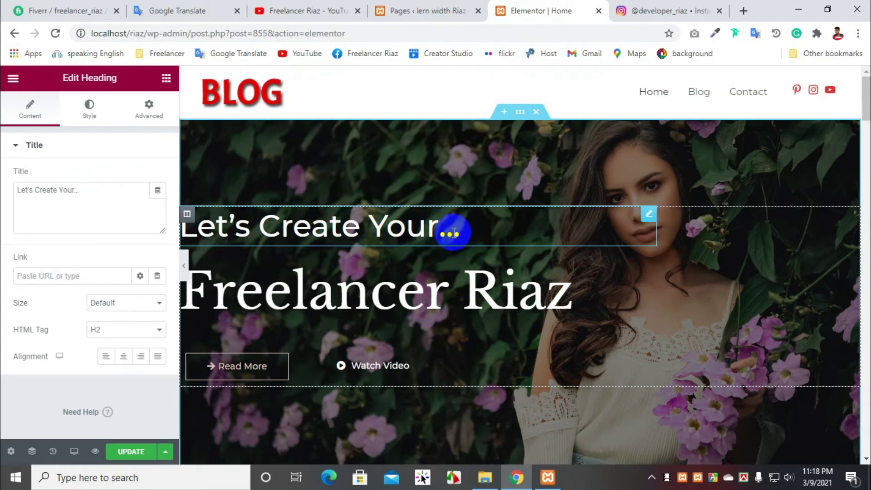